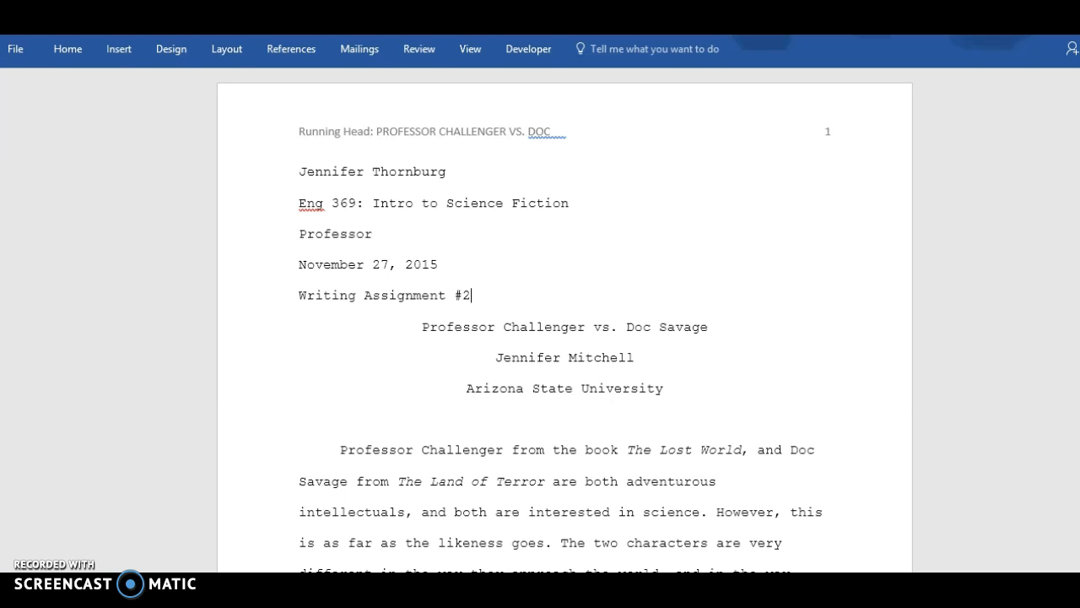
Turn on a different first page for headers and footers across the whole document in Page Setup
click(363, 123)
click(401, 124)
click(224, 49)
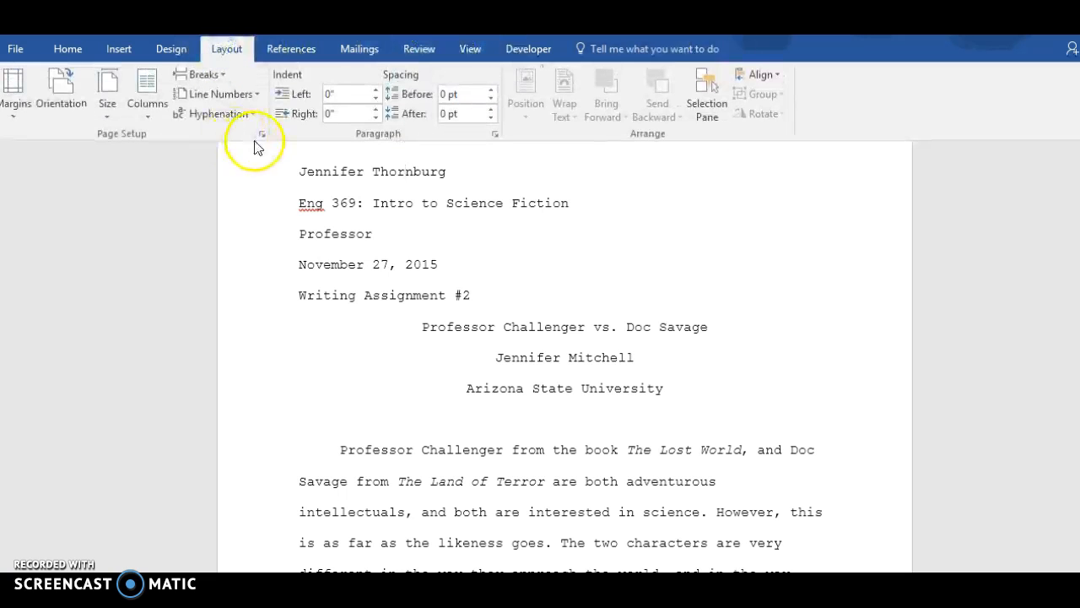
click(260, 136)
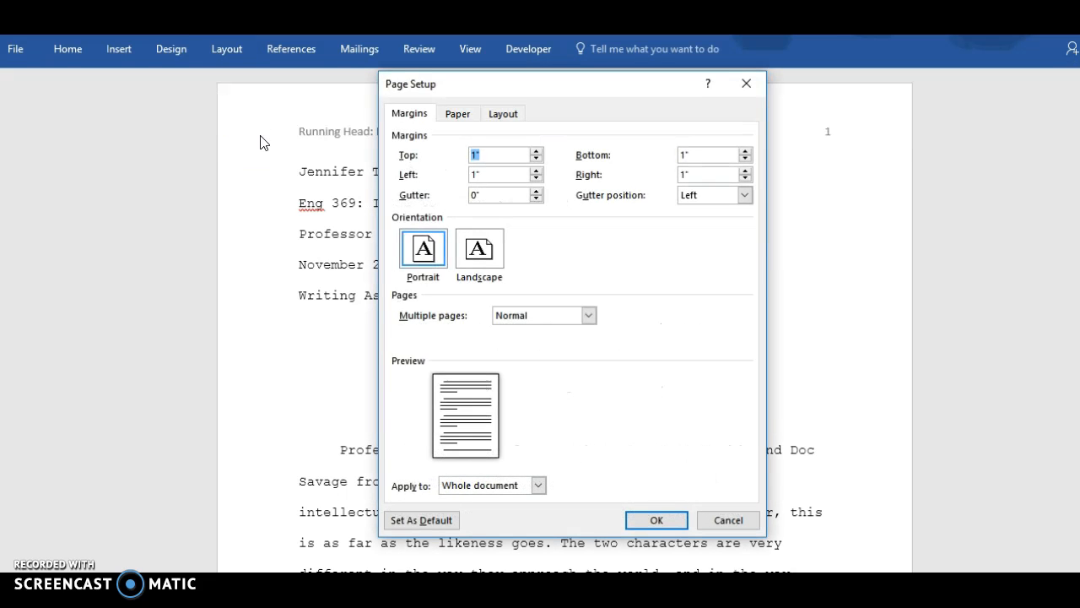
click(503, 113)
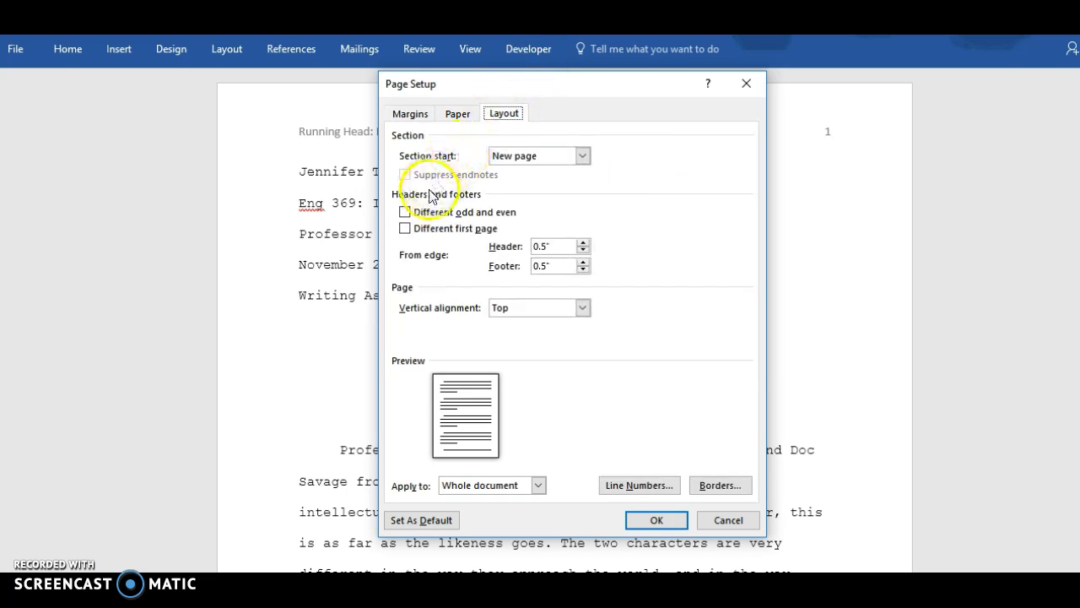
click(405, 229)
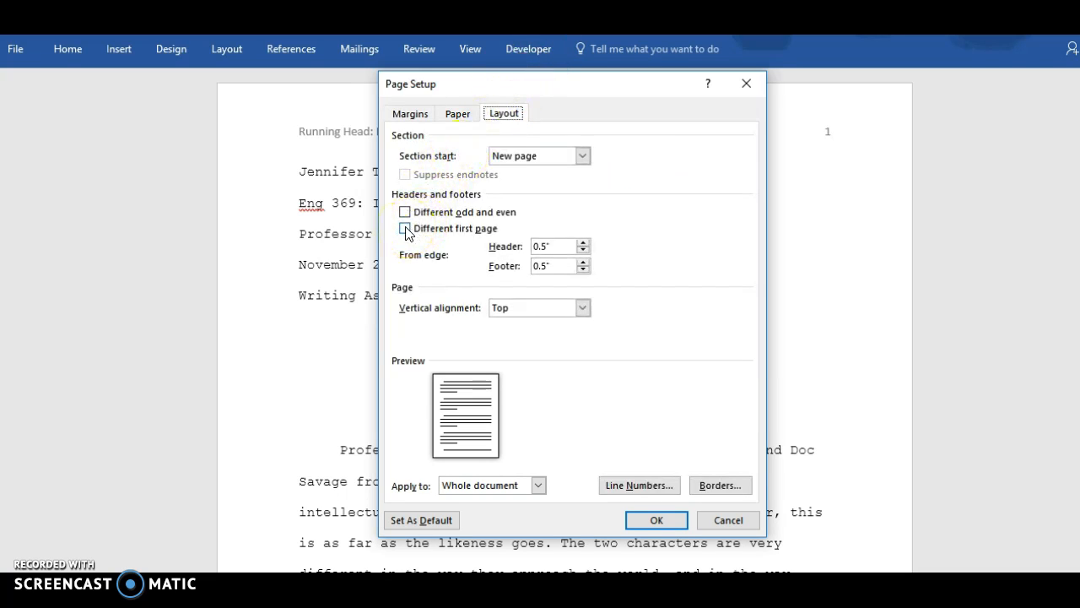
click(676, 524)
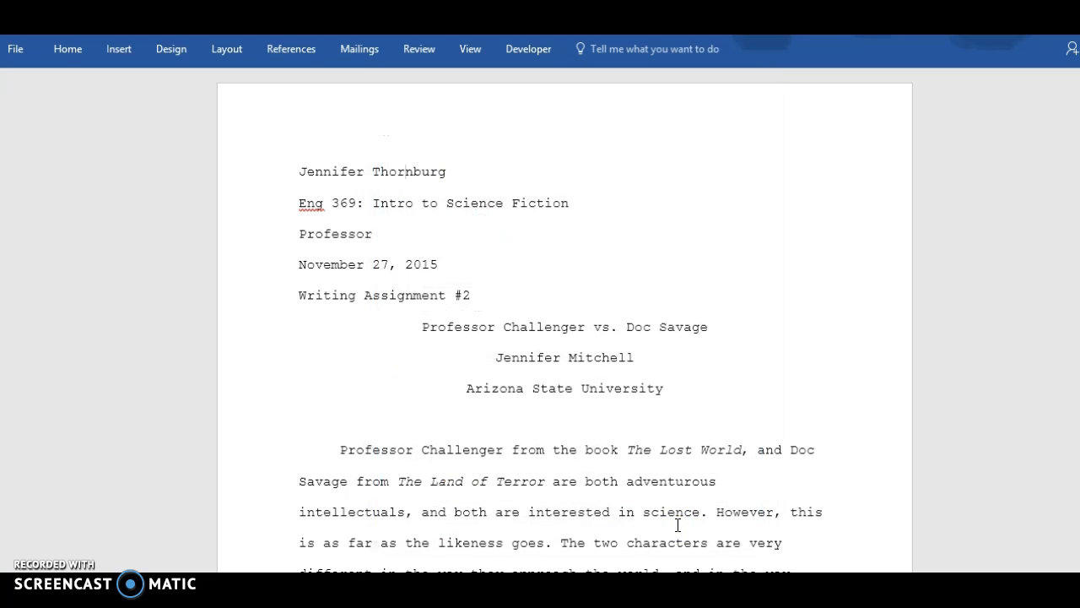
click(836, 421)
Delete "Running Head:" from the page 2 header, keeping the capitalised title, and return to the body text
drag(1079, 104, 1079, 180)
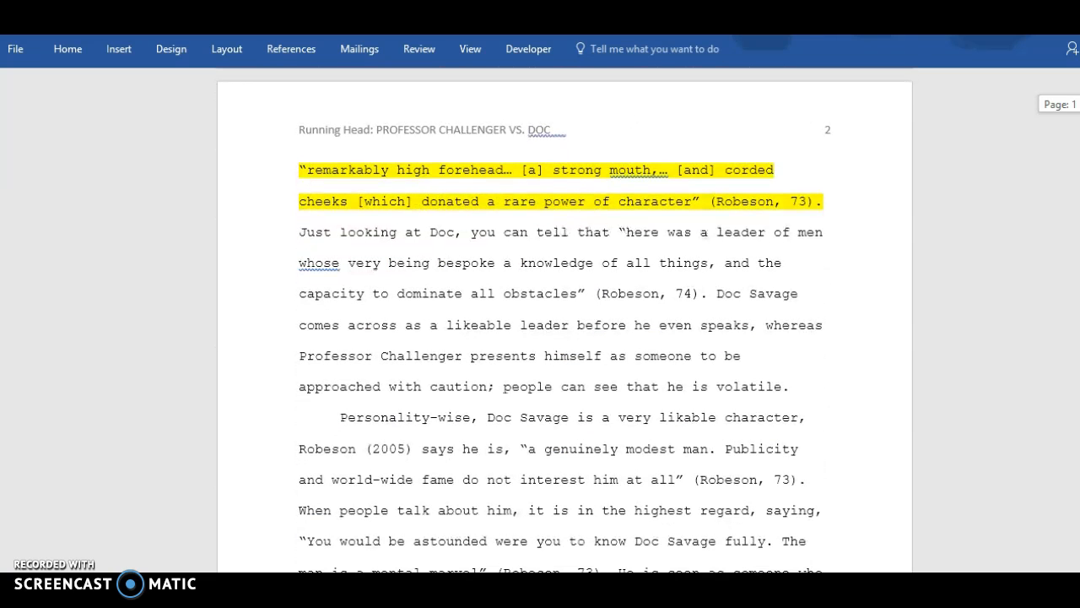
double_click(346, 125)
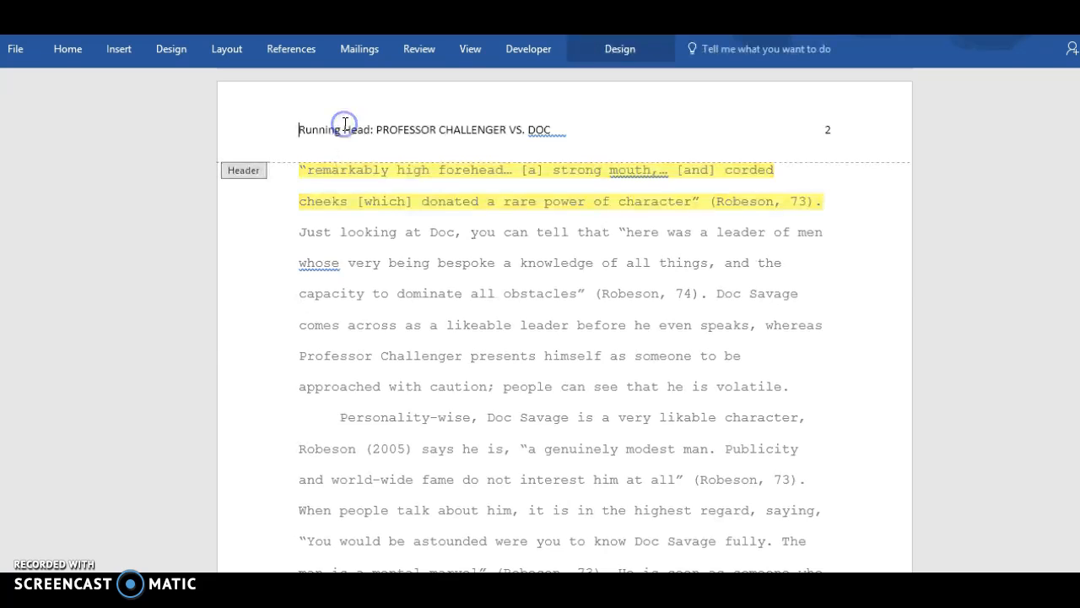
drag(371, 129, 304, 135)
key(BackSpace)
key(Delete)
key(Delete)
click(692, 322)
click(632, 296)
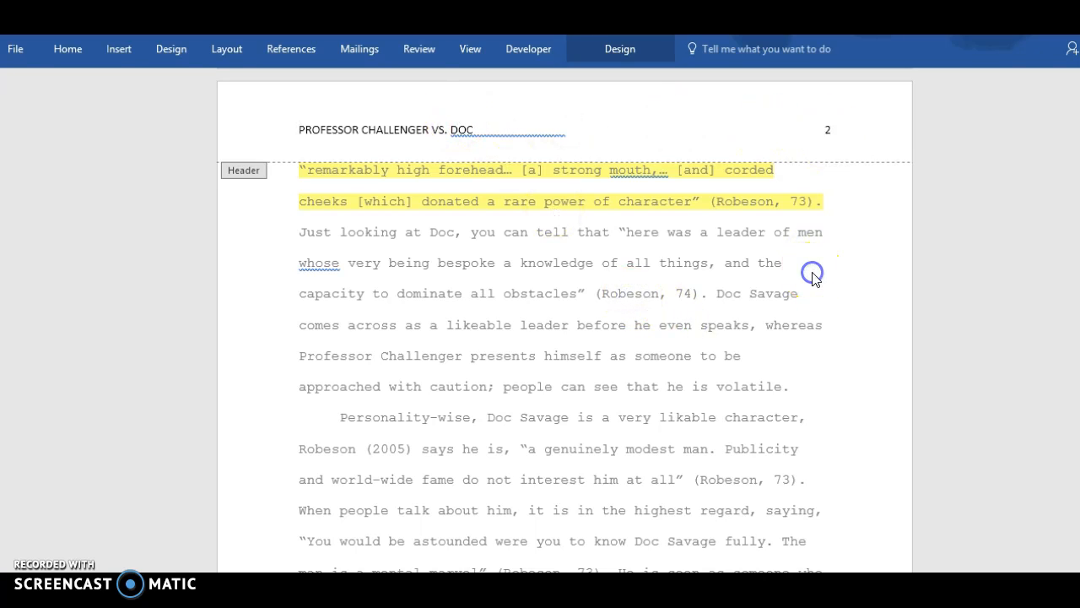
double_click(729, 315)
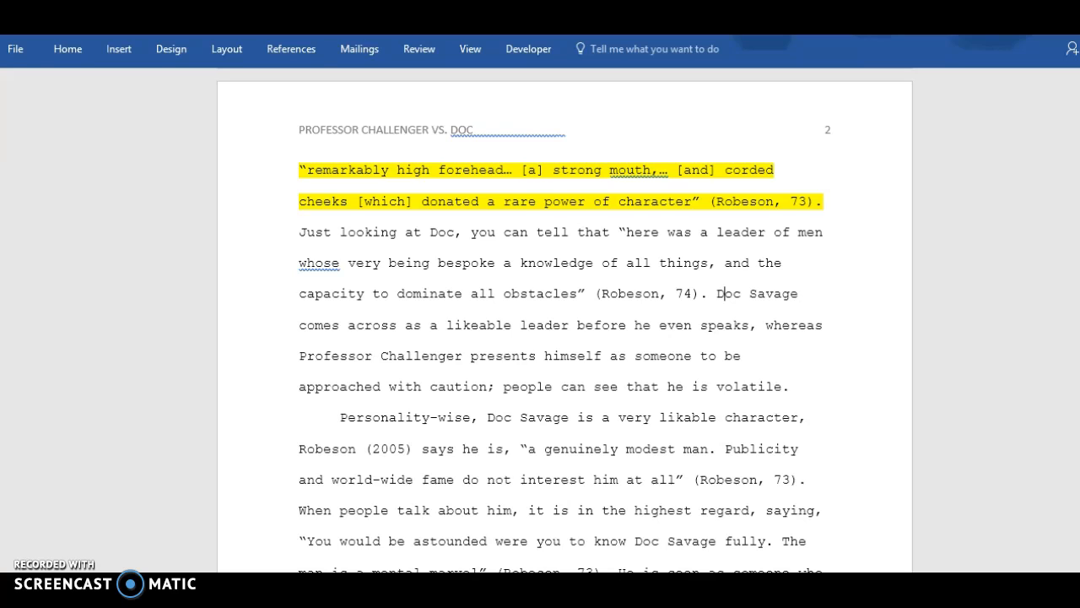
Delete the student name, course, professor, date and assignment lines above the title on the first page
scroll(563, 320, up, 5)
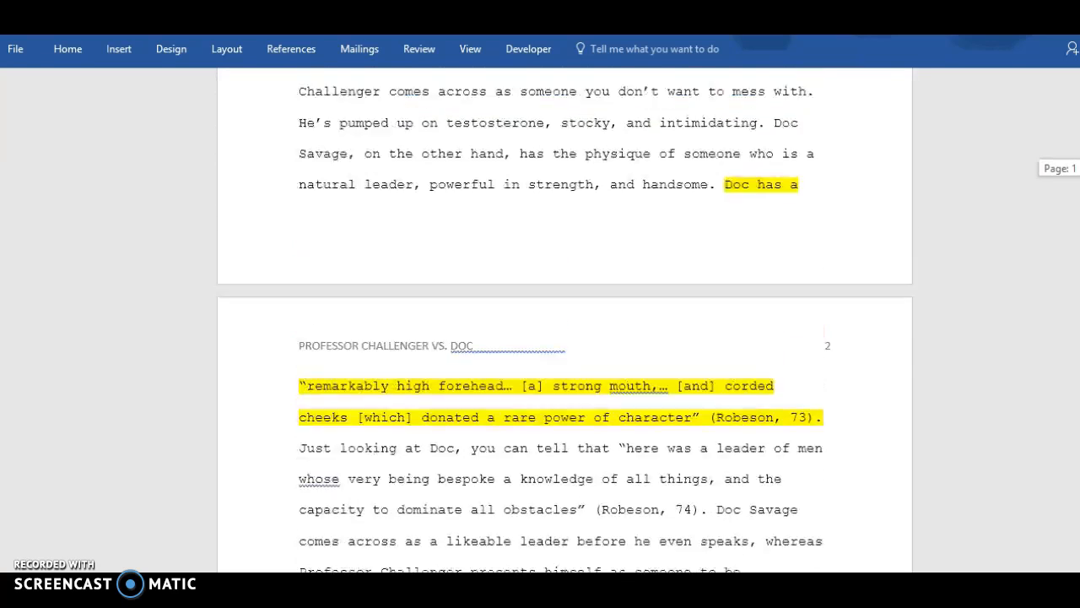
scroll(564, 321, up, 4)
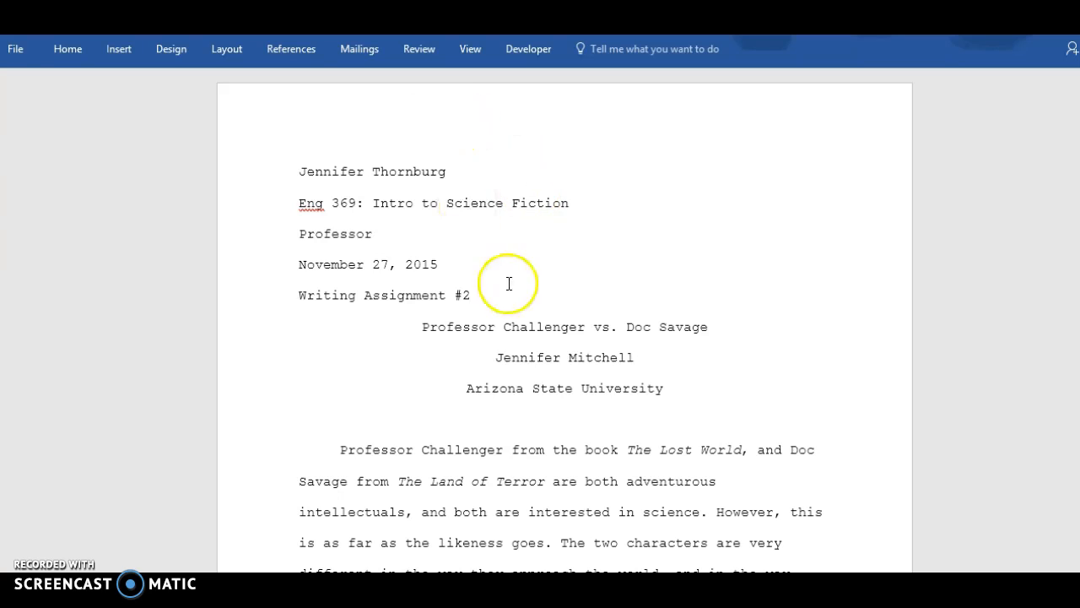
drag(491, 301, 292, 171)
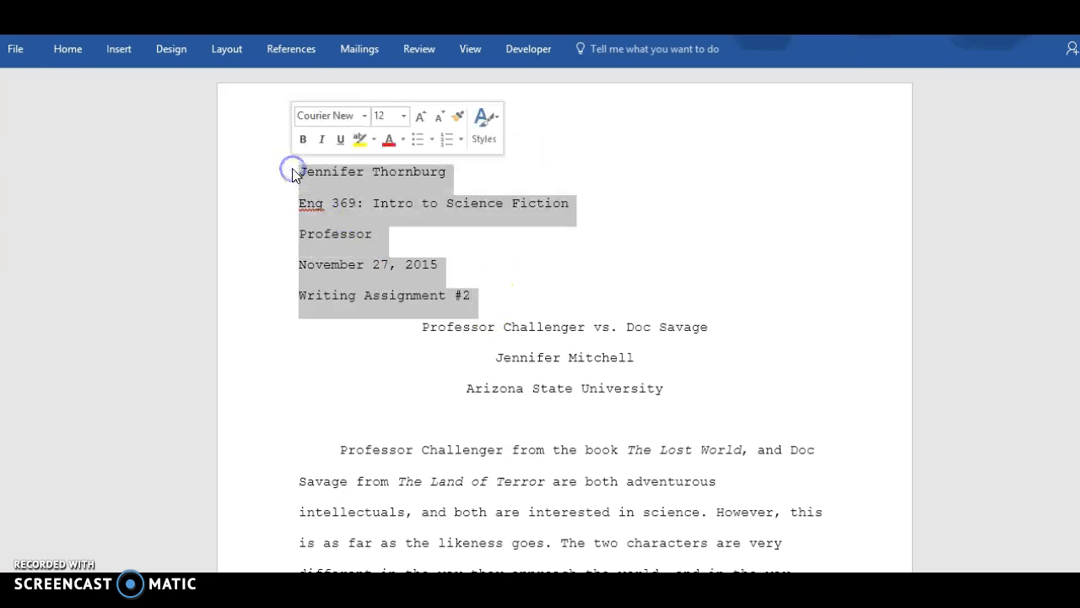
key(Delete)
Insert blank lines below the university name to push the essay text onto the second page
click(736, 260)
key(Return)
key(Return)
key(Return)
key(Return)
key(Return)
key(Return)
key(Return)
key(Return)
key(Return)
key(Return)
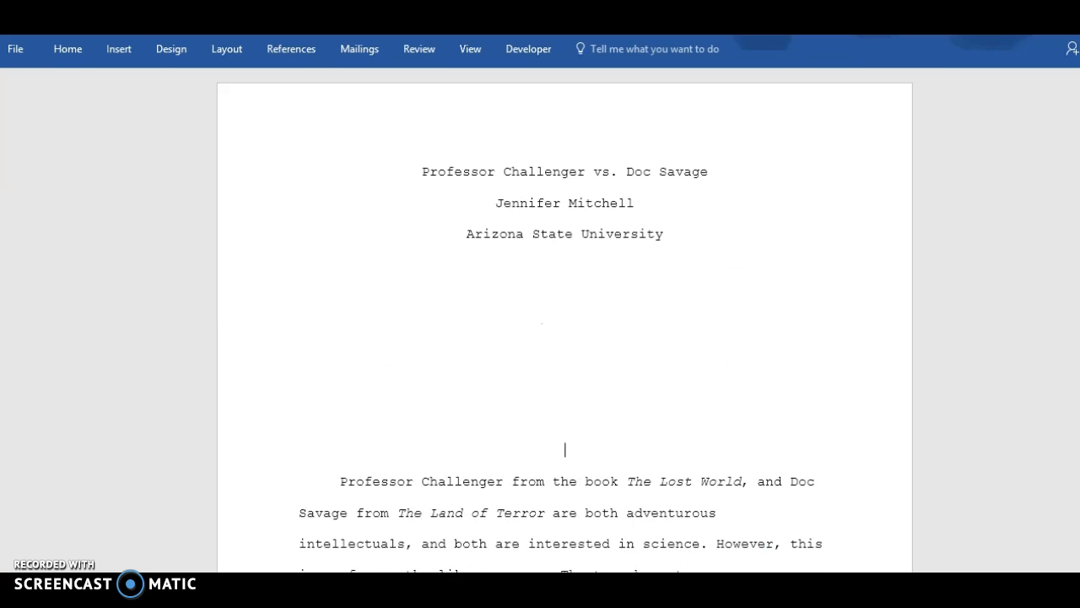
key(Return)
key(Return)
key(Return)
key(Return)
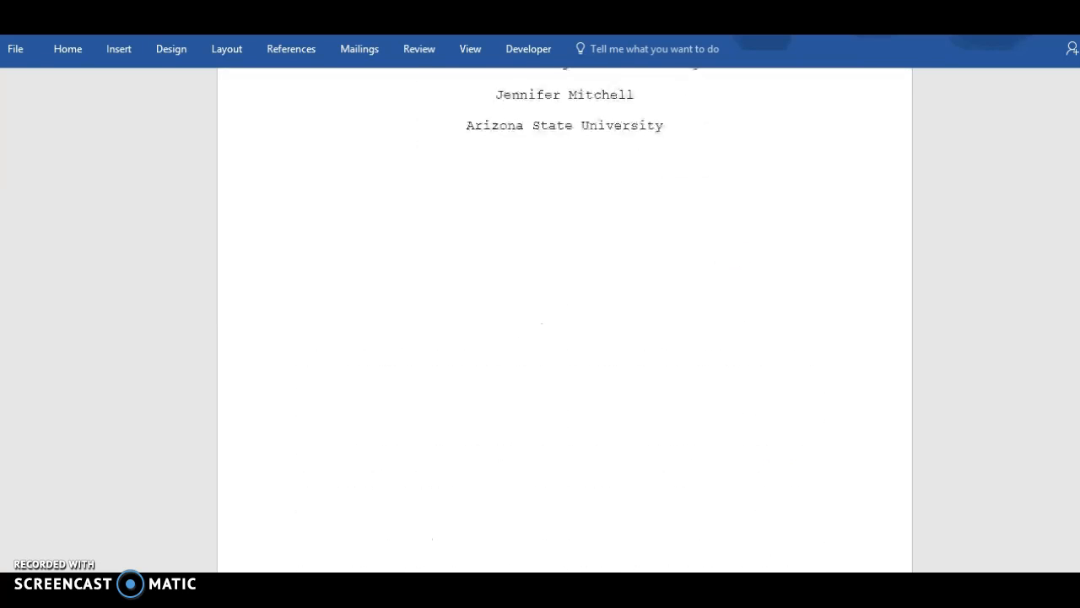
key(Return)
key(Return)
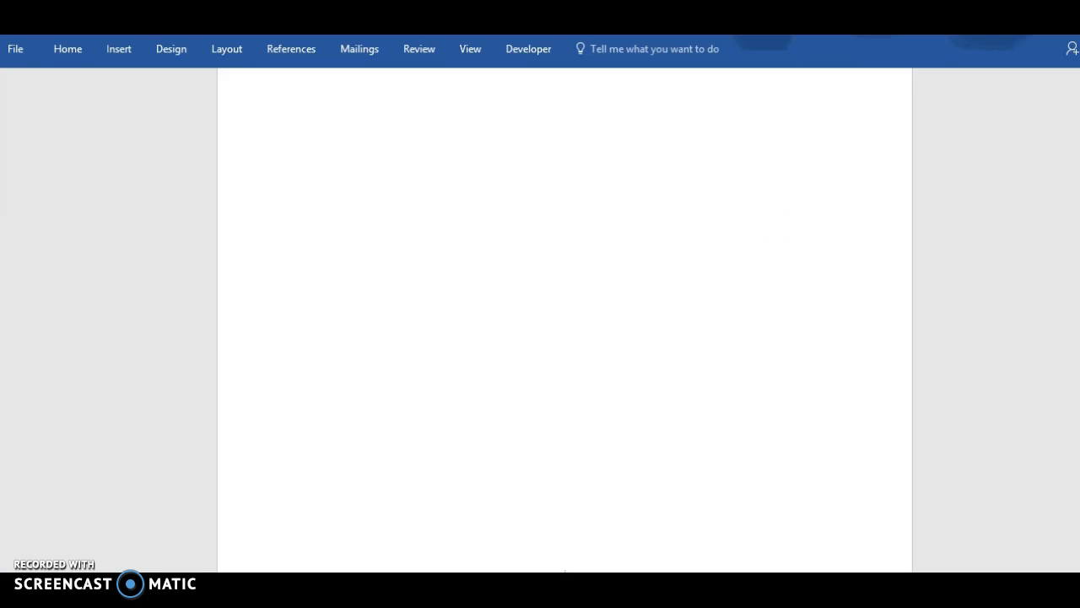
Enter "Running Head: PROFESSOR CHALLENGER VS DOC" in the first page header
drag(1079, 135, 1079, 121)
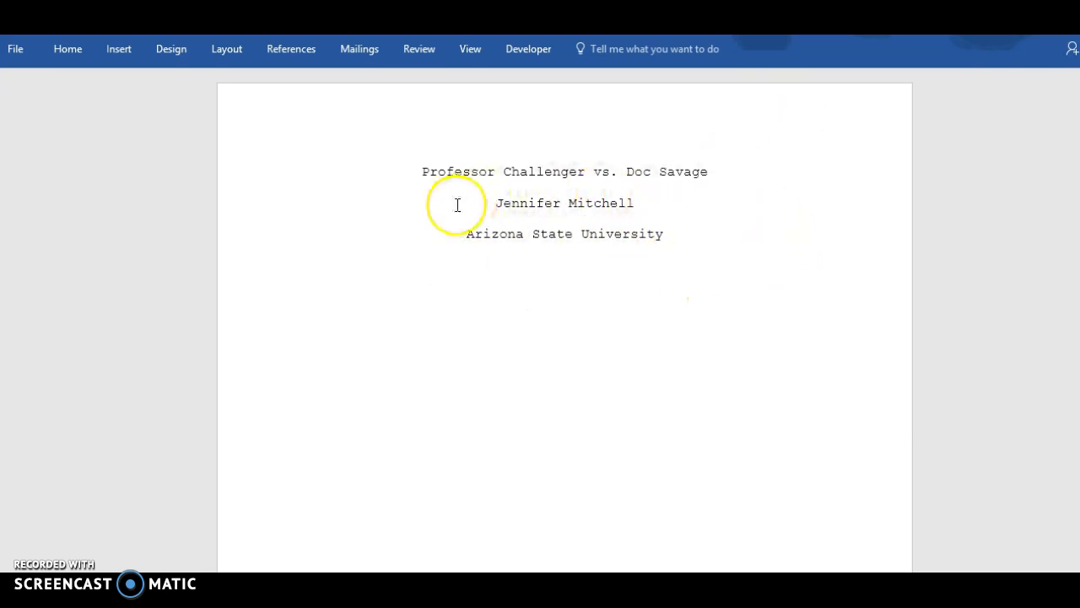
double_click(410, 96)
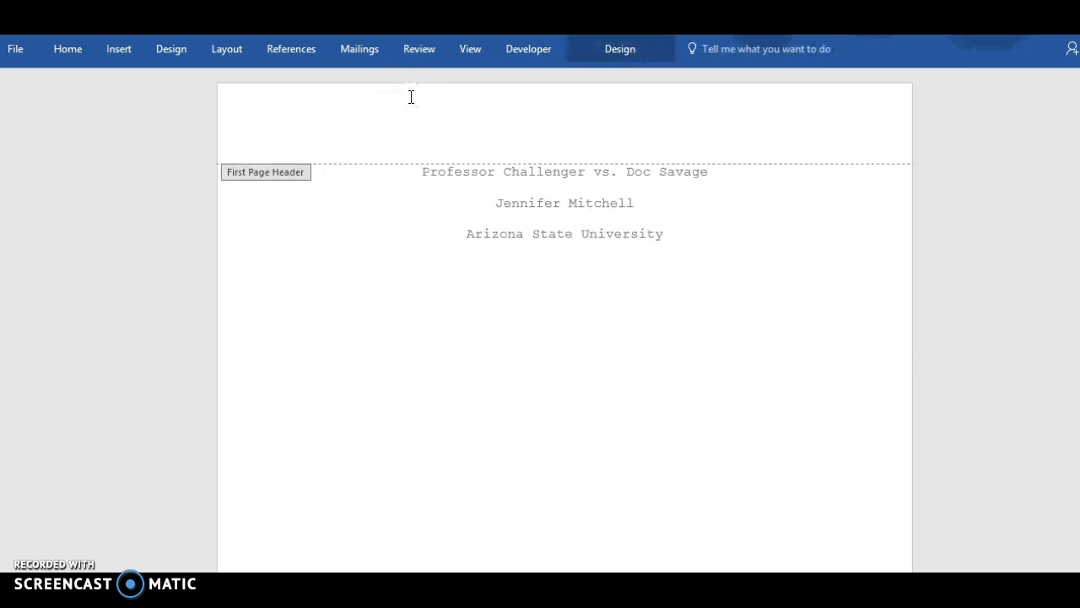
text(Running Head: PR)
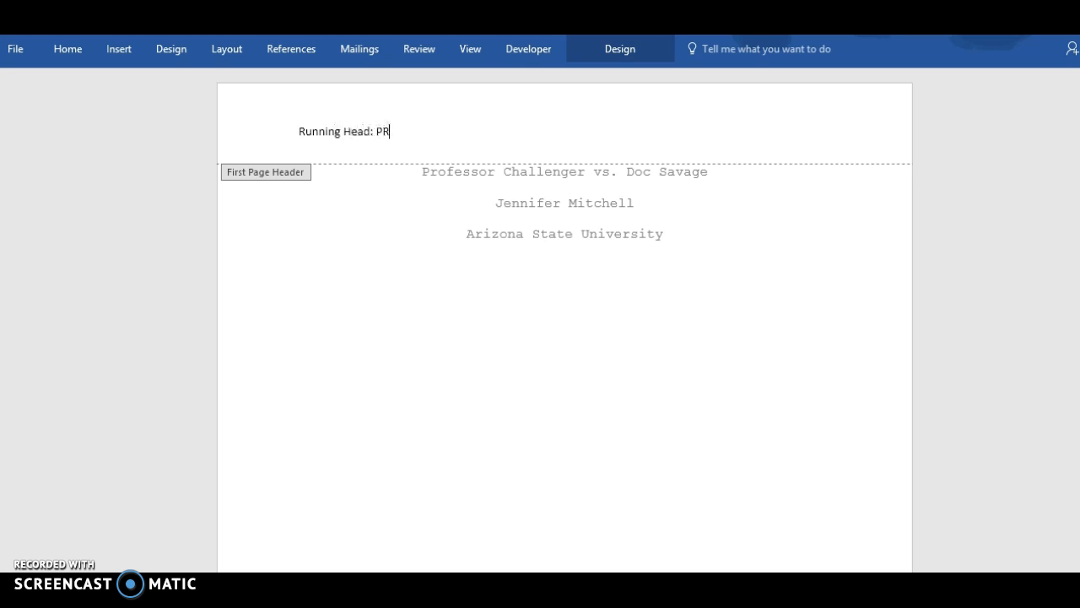
key(BackSpace)
text(rofessor C)
key(BackSpace)
key(BackSpace)
key(BackSpace)
key(BackSpace)
key(BackSpace)
key(BackSpace)
key(BackSpace)
key(BackSpace)
key(BackSpace)
key(BackSpace)
text(ROFESSOR CHALLE)
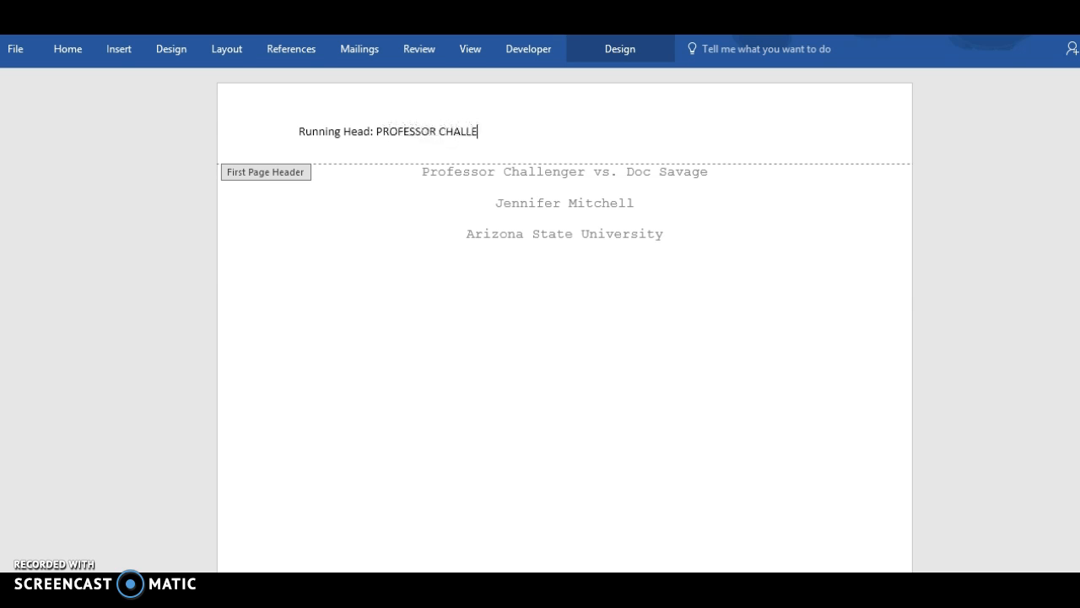
text(NGER VS DOC)
Add the page number 1 at the right end of the first page header and return to the body text
click(729, 134)
key(Tab)
key(Tab)
key(Tab)
key(BackSpace)
text(1)
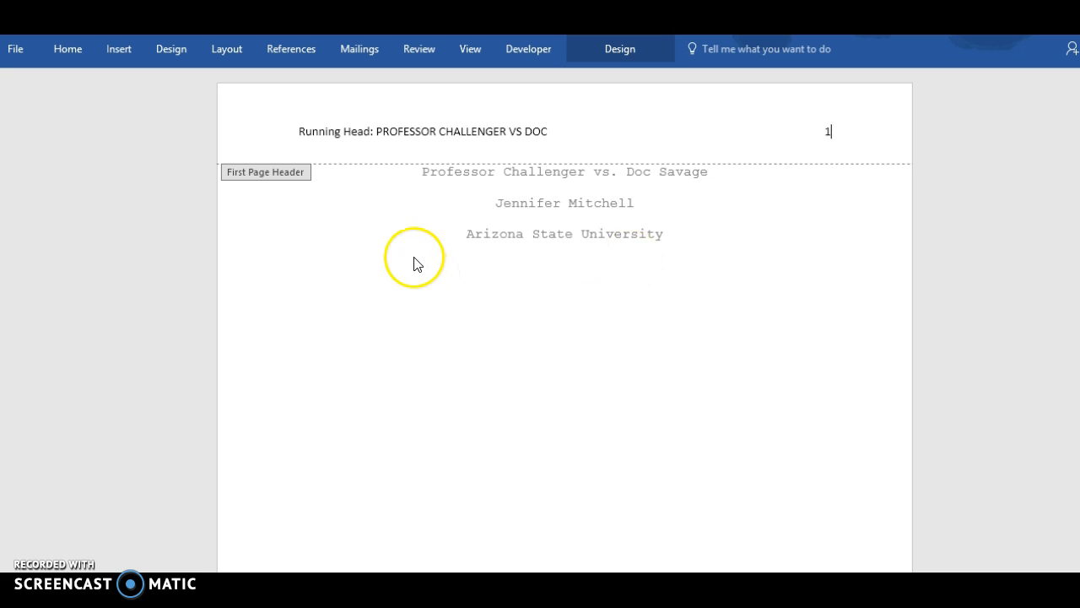
double_click(410, 224)
Insert blank lines above the title to move the title, author and university lines down the first page
click(416, 181)
key(Return)
key(Return)
key(Return)
key(Return)
key(Return)
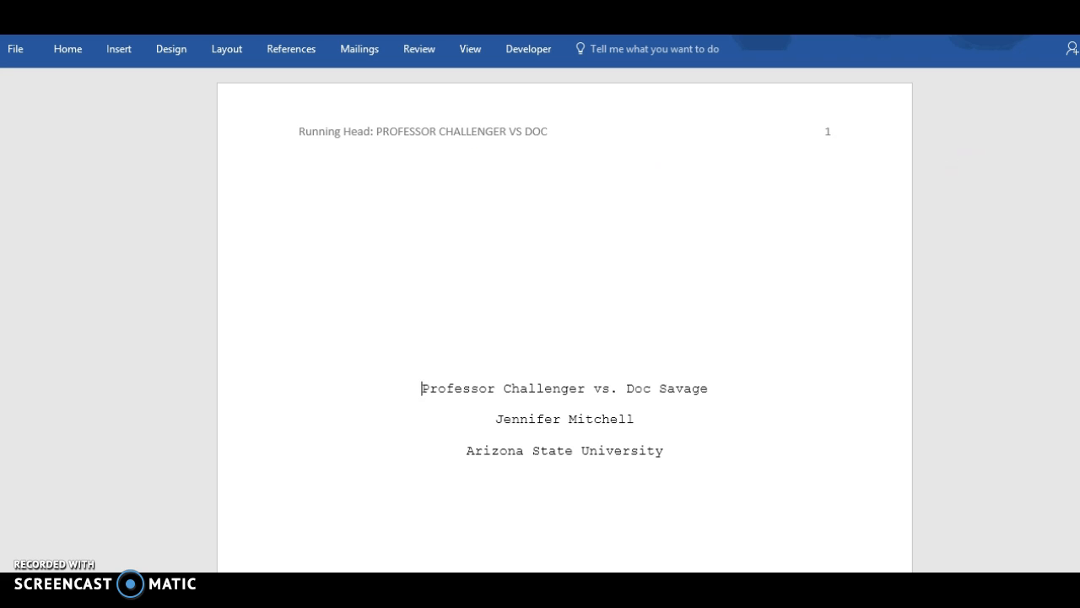
Check the second page, examine the title and abstract pages of Purdue OWL's APA sample paper in the browser, and return to the document
drag(1079, 100, 1079, 140)
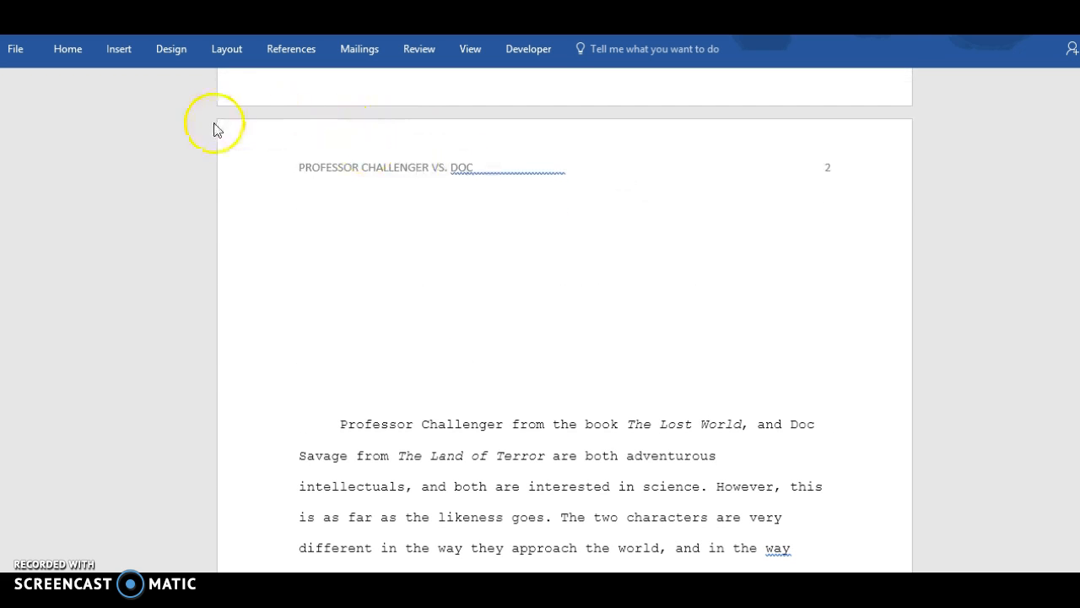
click(492, 297)
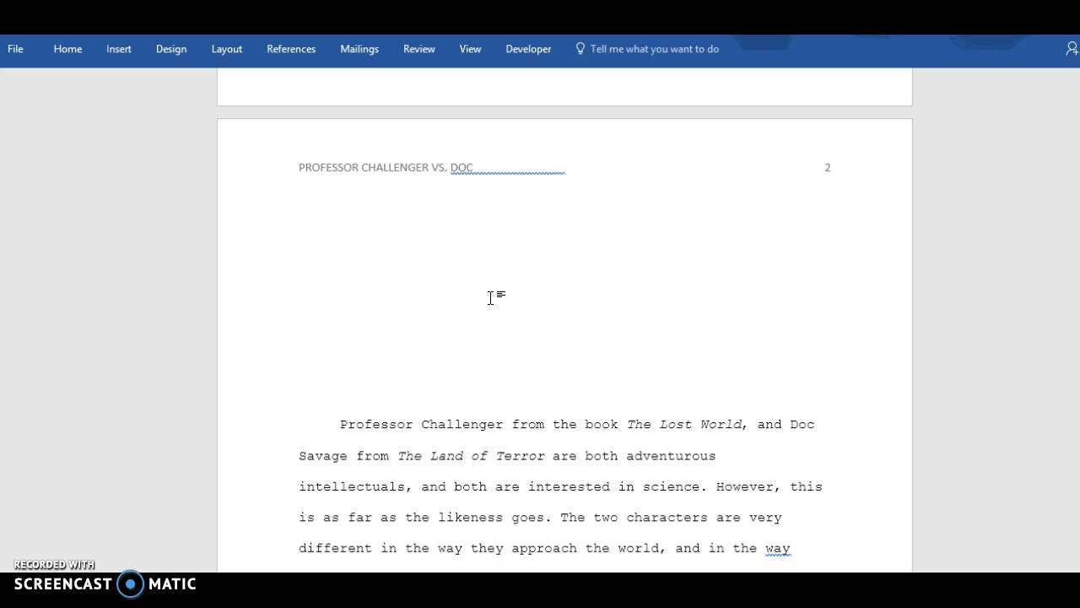
click(482, 278)
mouse_move(556, 584)
click(563, 557)
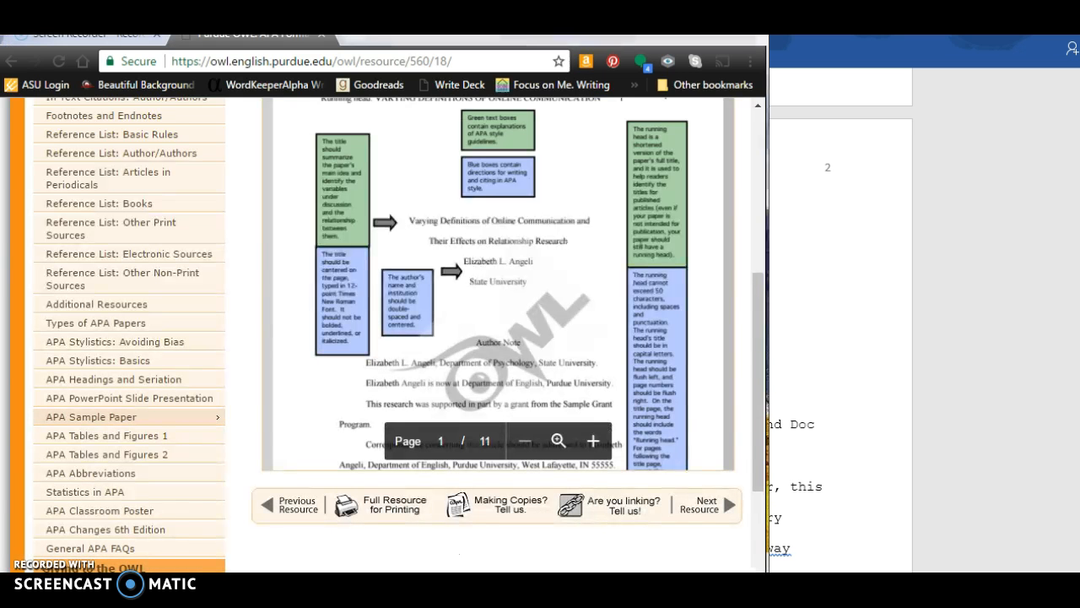
click(754, 425)
drag(753, 425, 755, 421)
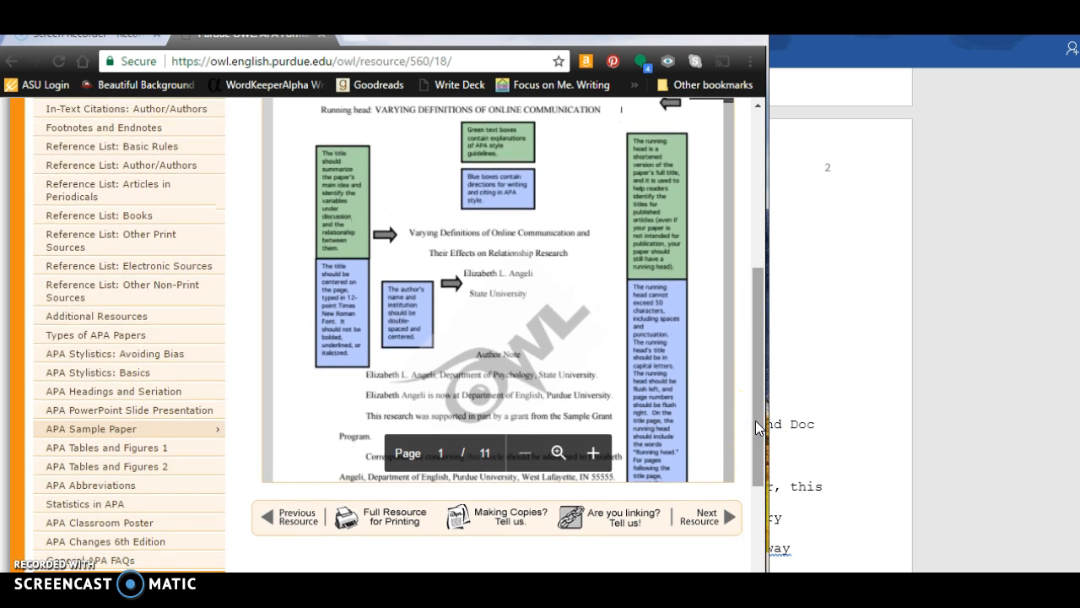
click(727, 101)
drag(728, 99, 734, 136)
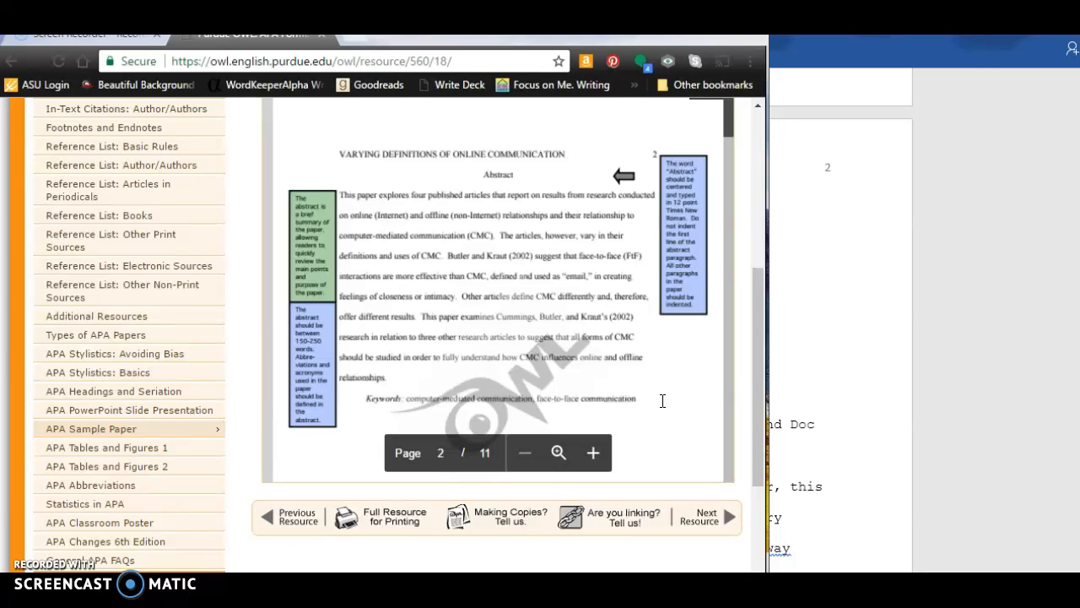
click(898, 305)
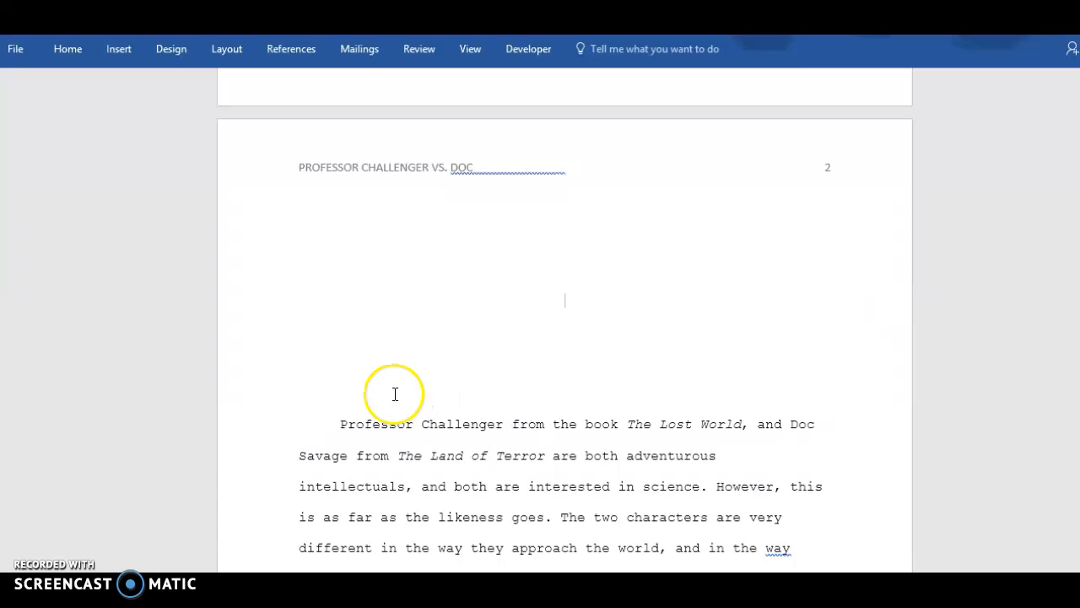
Delete the surplus blank lines above the first essay paragraph on page 2
click(358, 424)
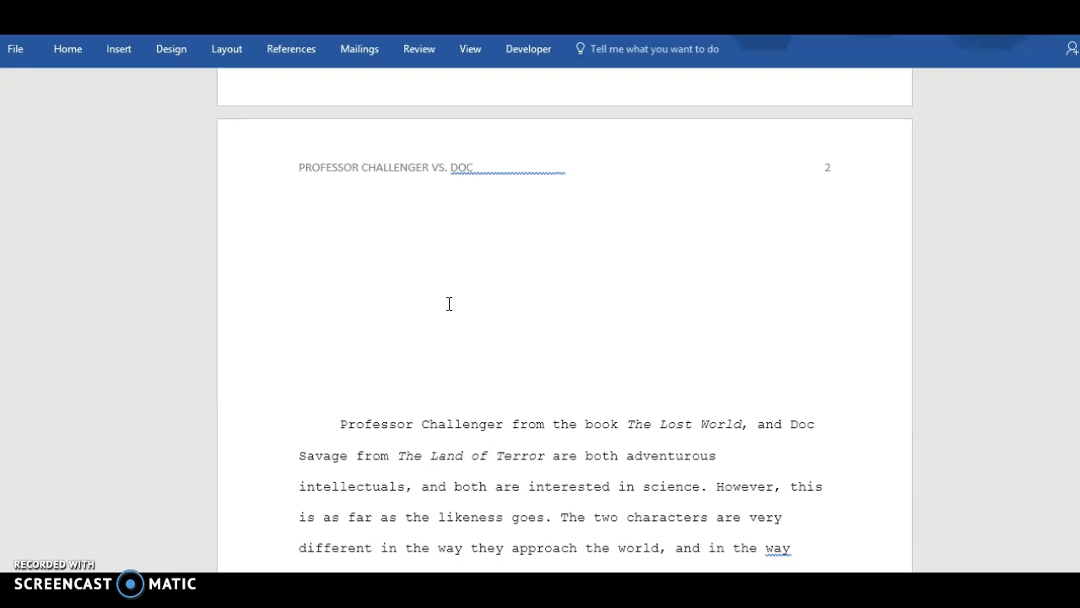
click(328, 222)
key(Delete)
key(Delete)
key(Delete)
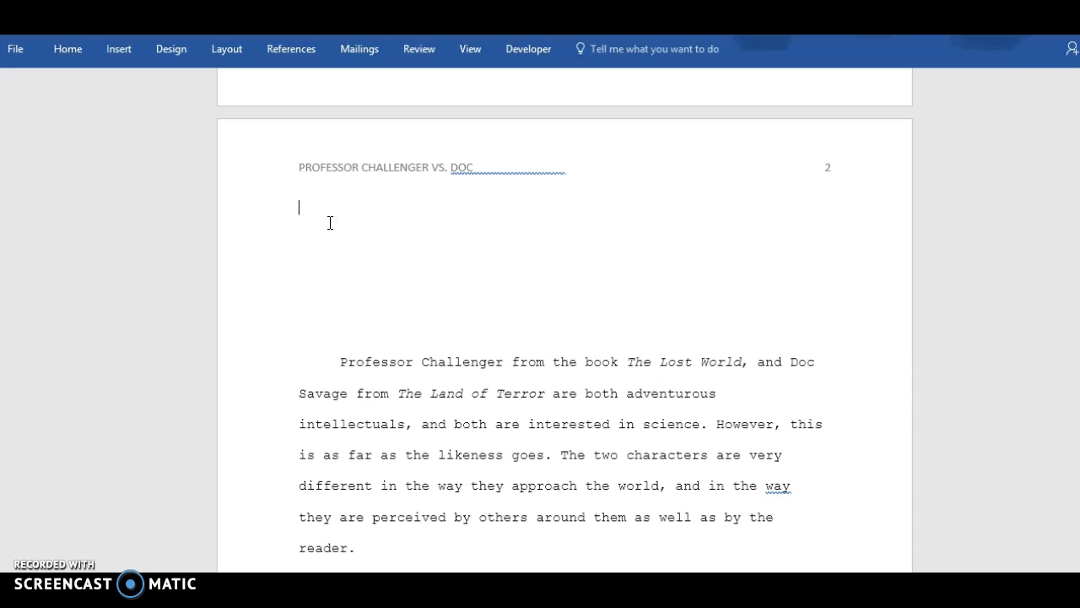
key(Delete)
key(Delete)
key(Delete)
key(Delete)
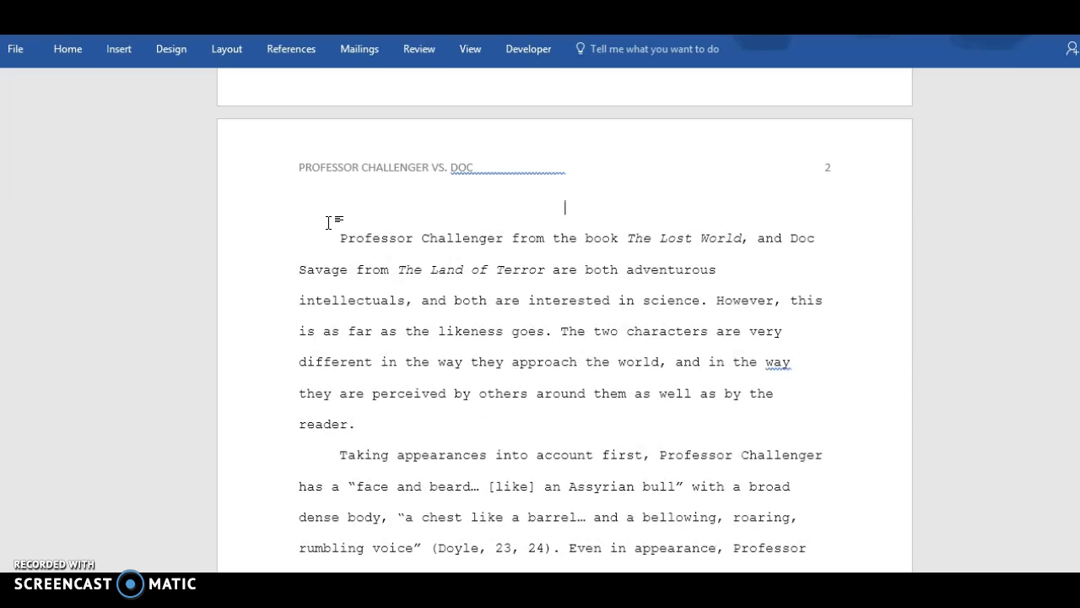
Set the document's entire body text, from the title page to the works cited, to Times New Roman, size 12
drag(335, 210, 818, 582)
drag(1079, 285, 1078, 495)
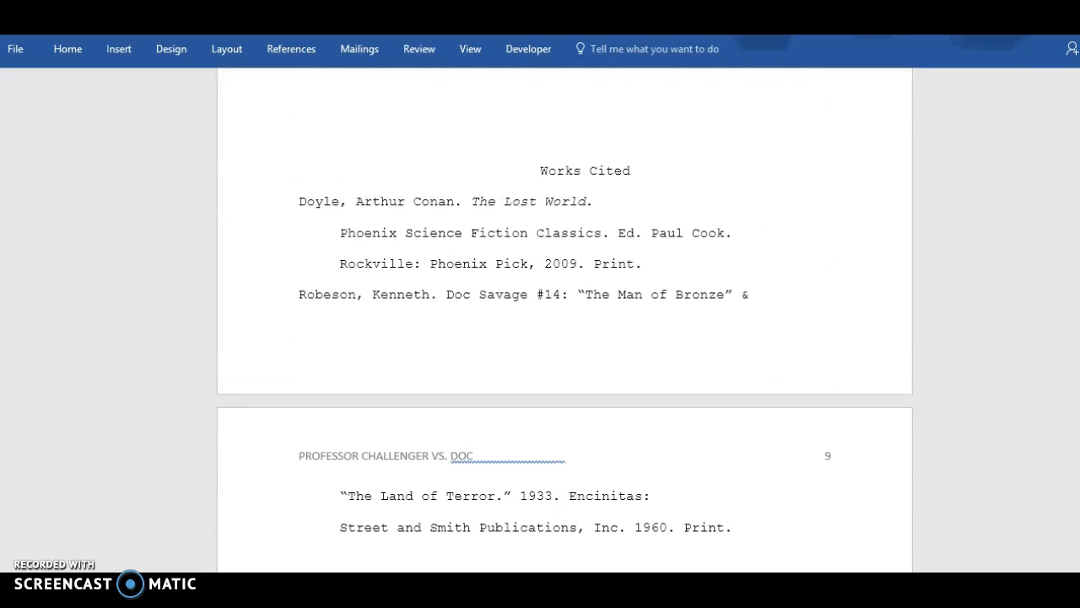
drag(1079, 540, 1078, 560)
click(817, 393)
drag(817, 394, 422, 38)
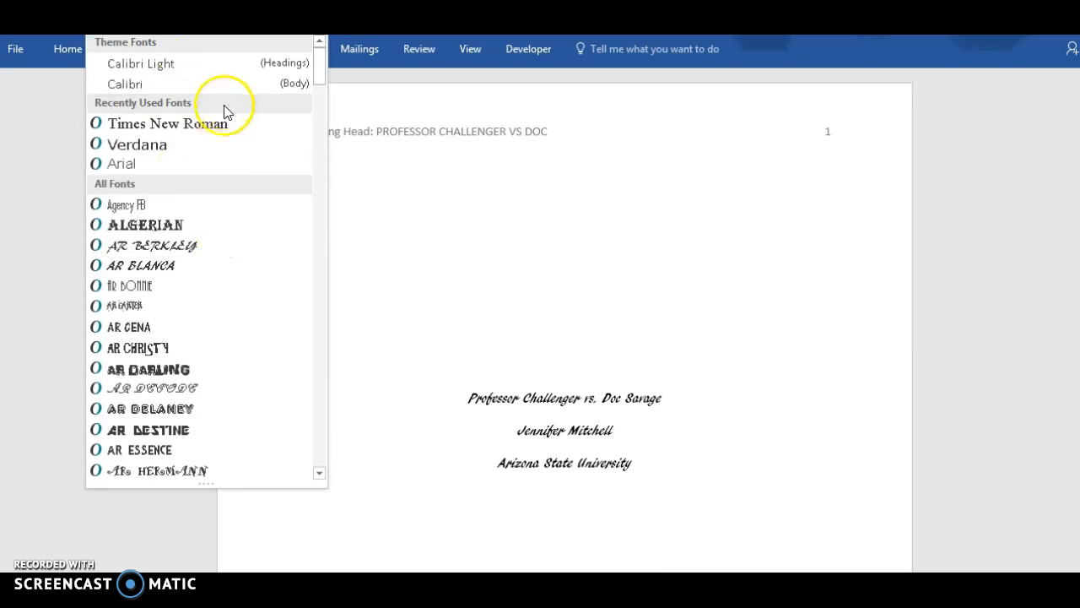
click(224, 124)
click(196, 30)
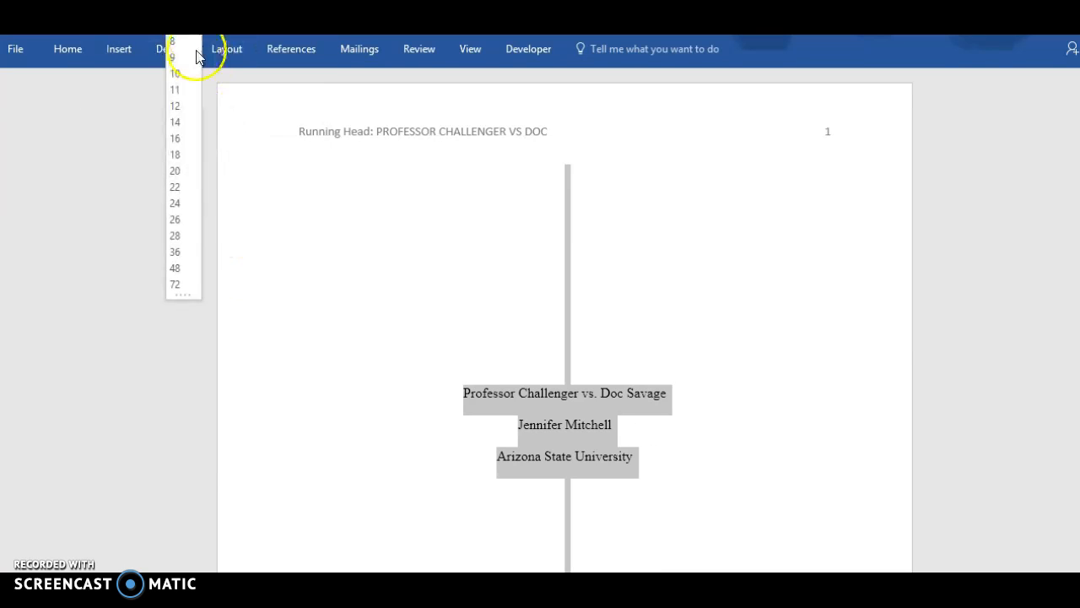
click(182, 106)
click(740, 304)
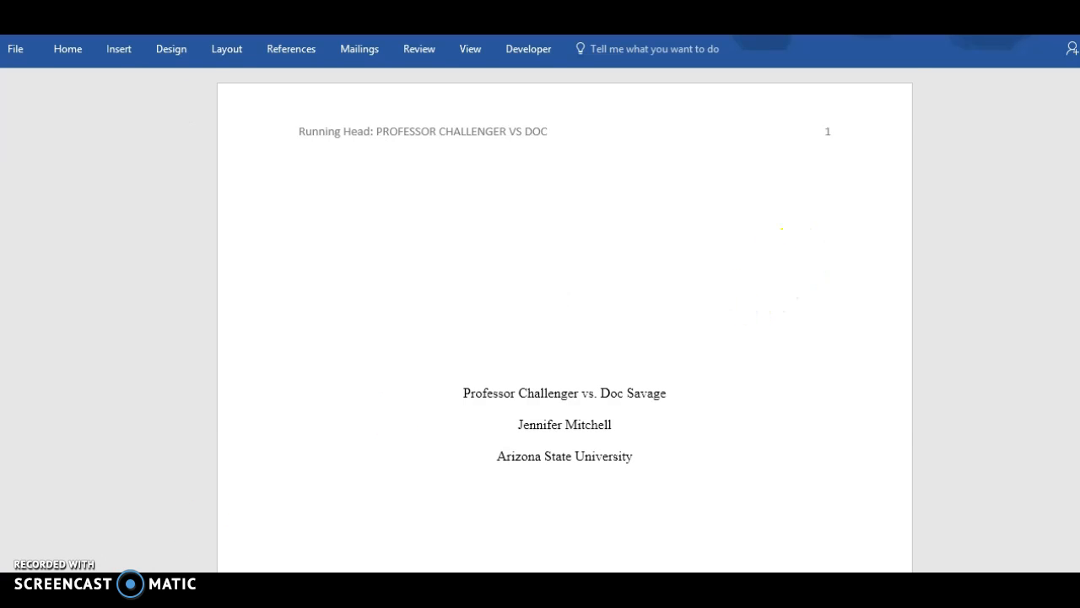
scroll(565, 321, down, 10)
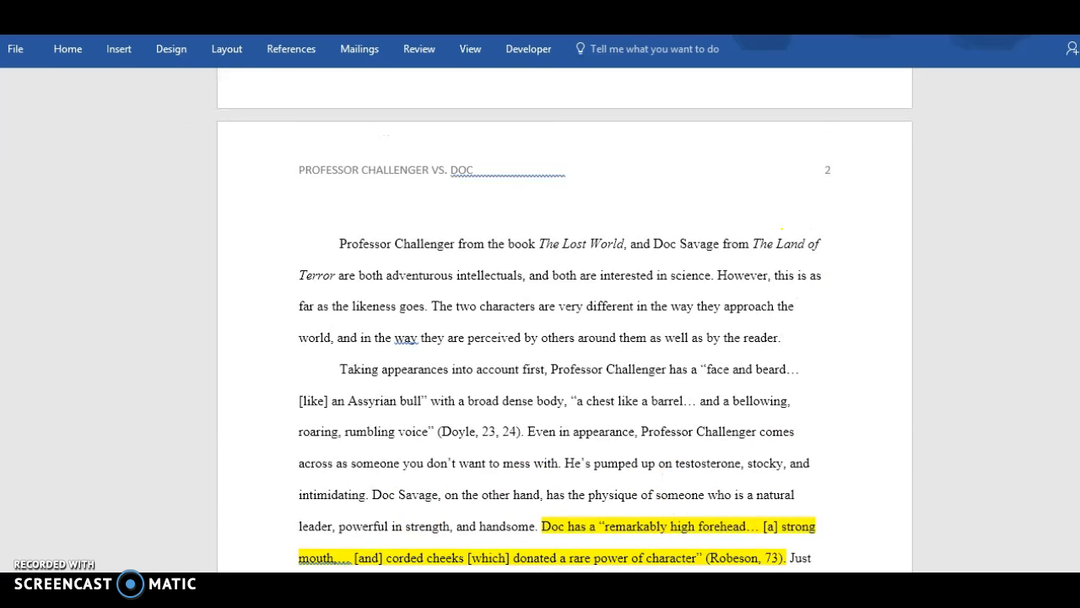
Delete the blank lines above the Works Cited heading on the last page and retitle the heading References
drag(1079, 171, 1079, 172)
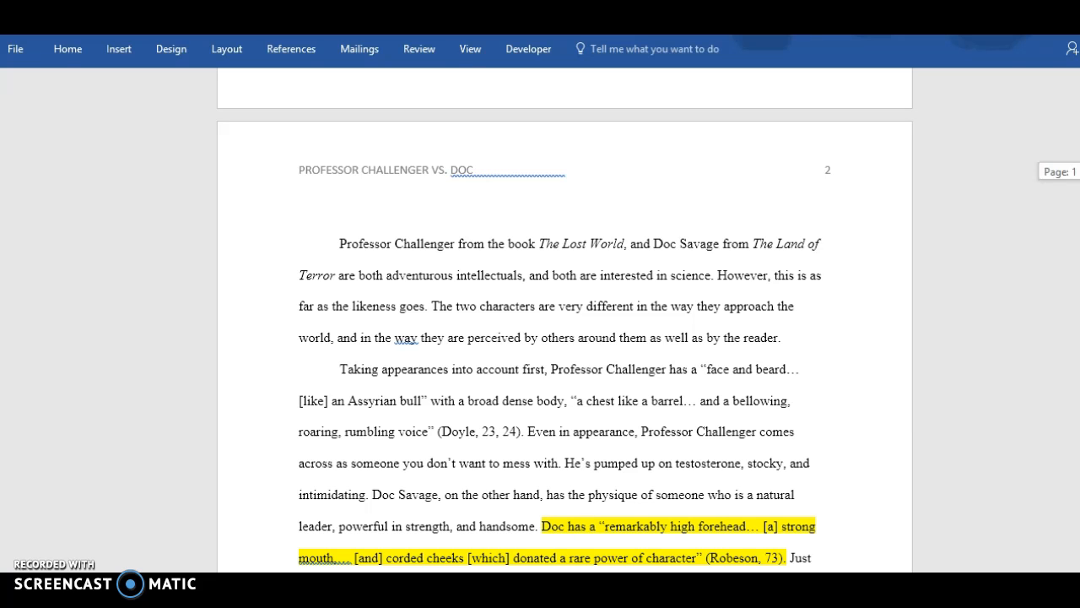
drag(1079, 172, 1079, 208)
click(542, 235)
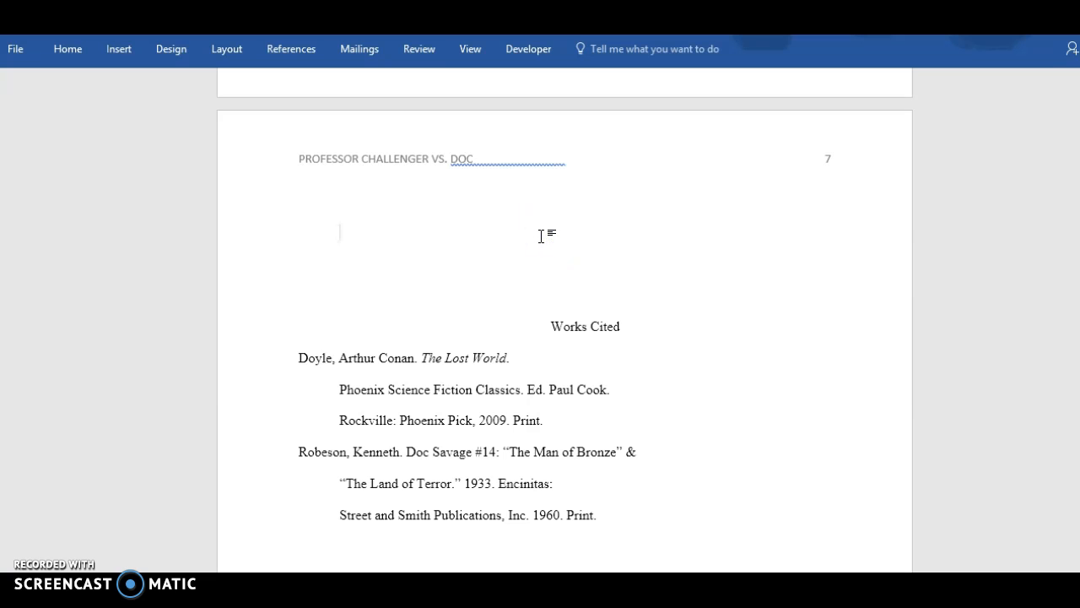
key(Delete)
key(Delete)
key(Delete)
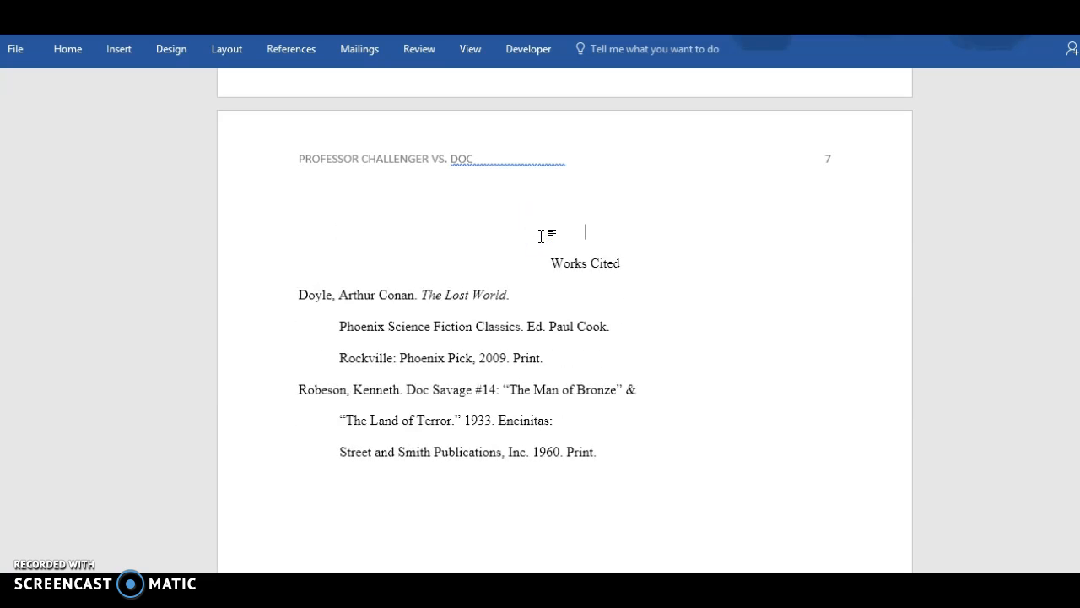
drag(623, 233, 560, 234)
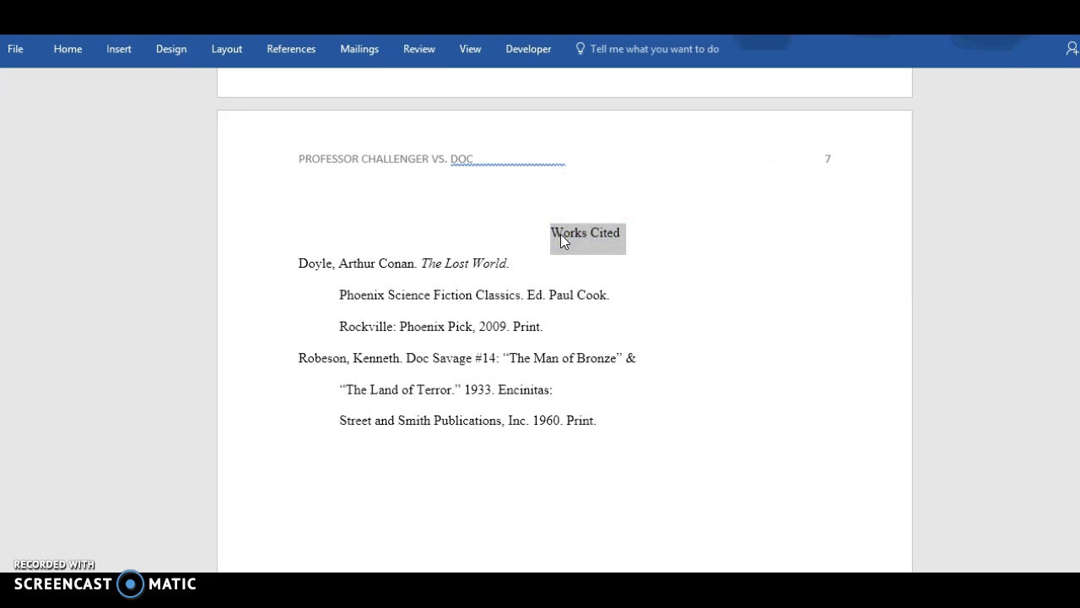
text(References)
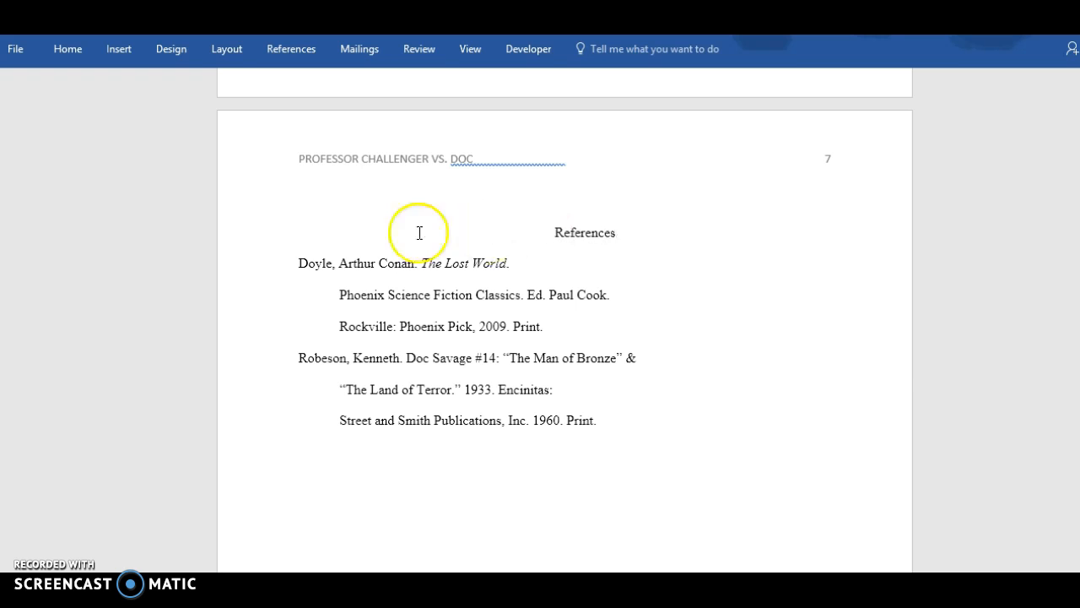
Try a hanging indent of 0.5" on all the reference entries in the paragraph settings, and cancel without applying it
drag(296, 260, 644, 419)
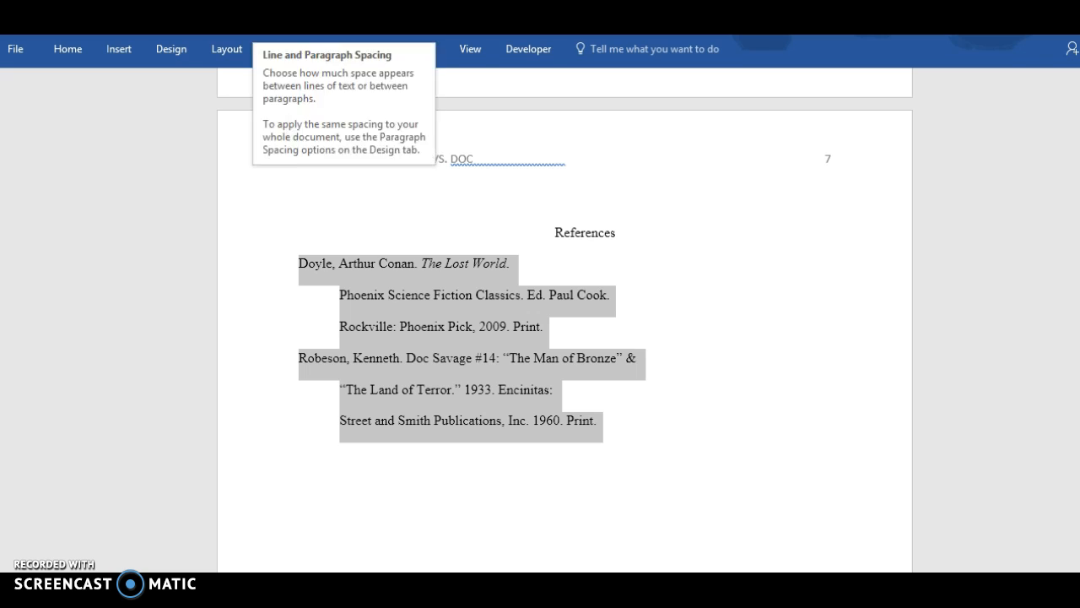
click(228, 49)
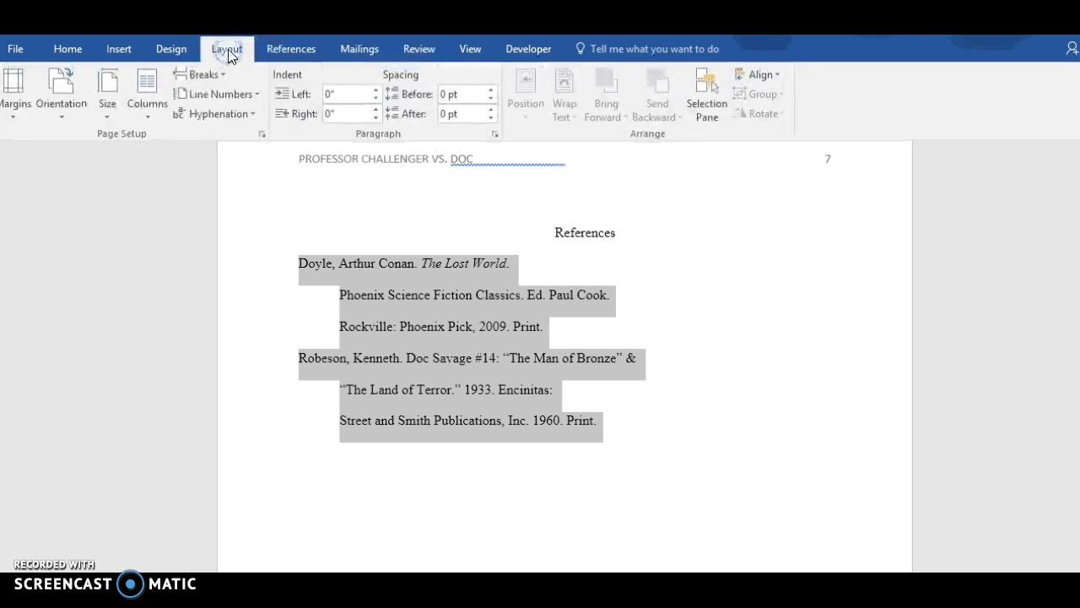
click(495, 135)
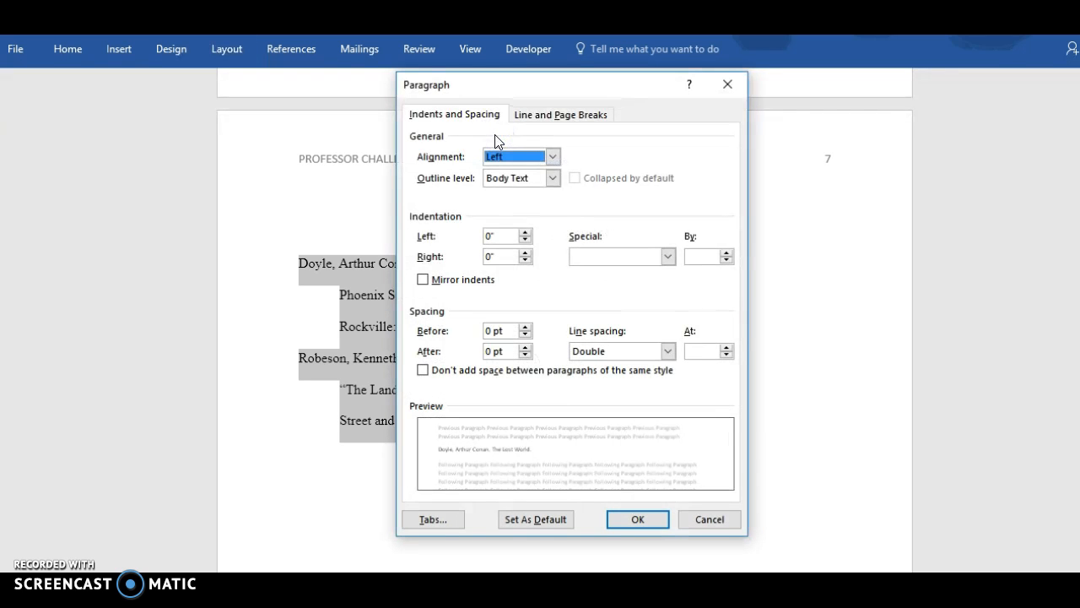
click(667, 256)
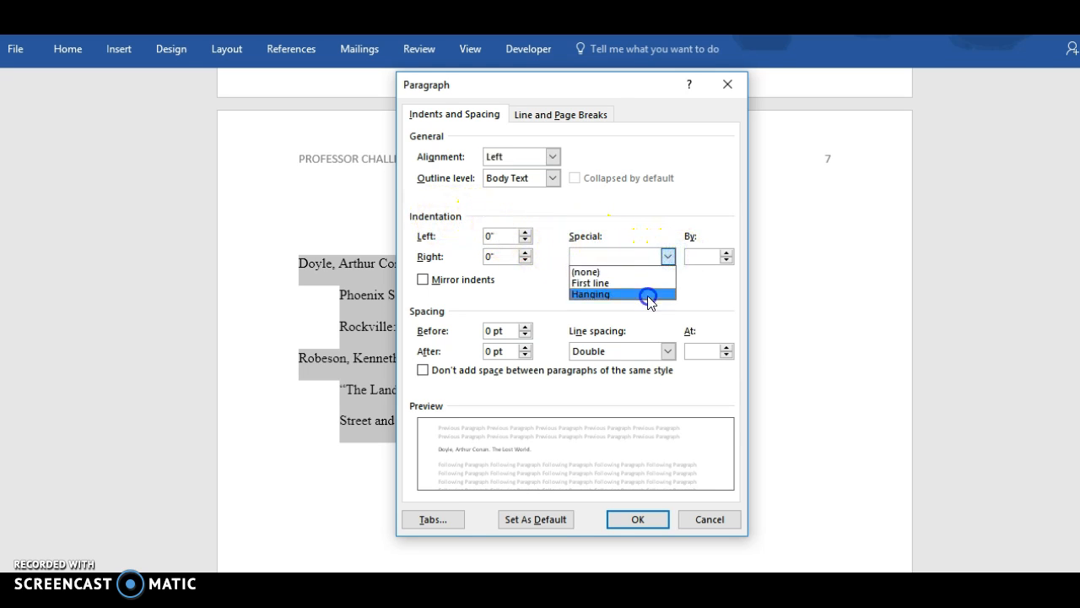
click(648, 297)
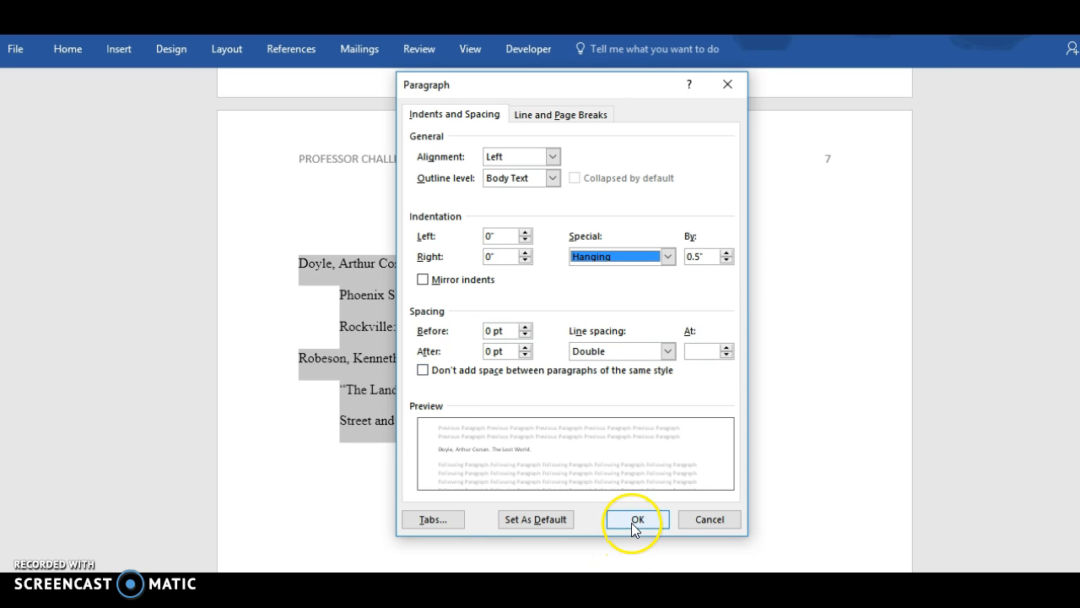
click(707, 521)
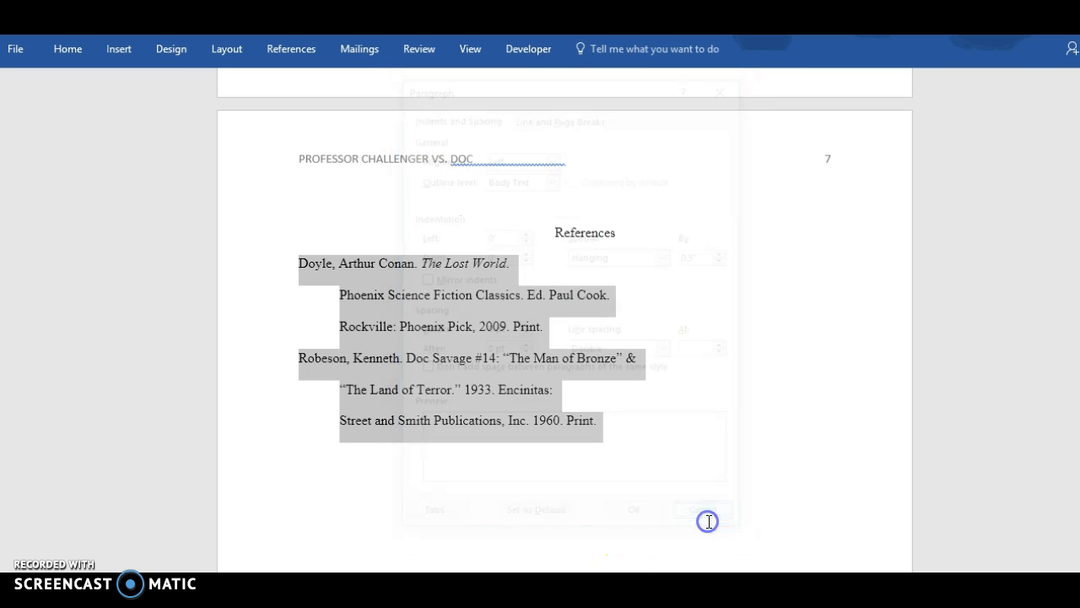
click(689, 371)
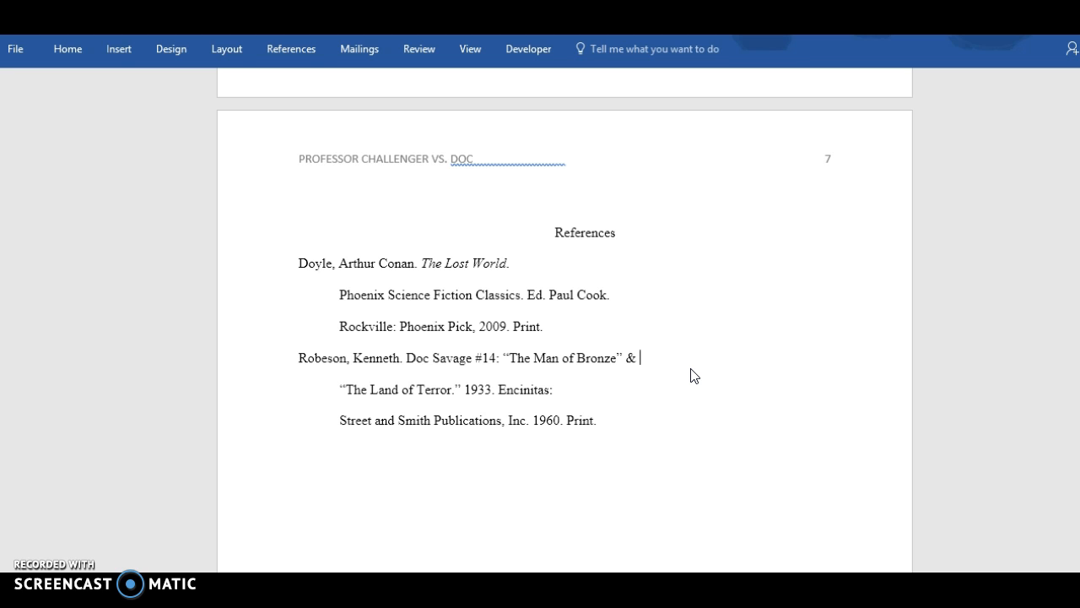
click(740, 370)
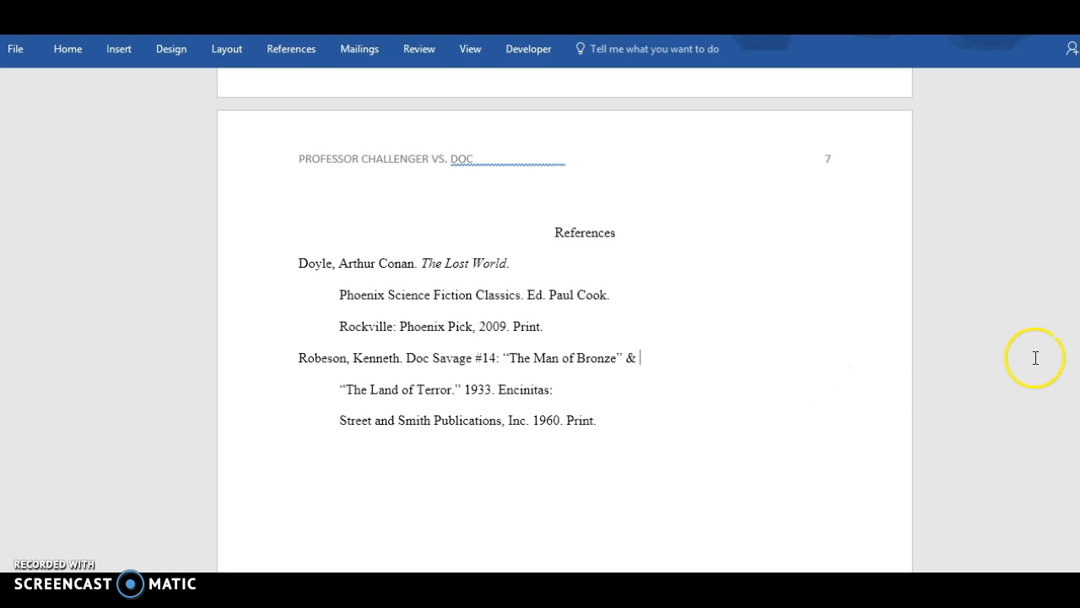
Expand the highlighted quotation's citation on page 2 to read (Robeson, 2015, p. 73)
drag(1079, 549, 1079, 281)
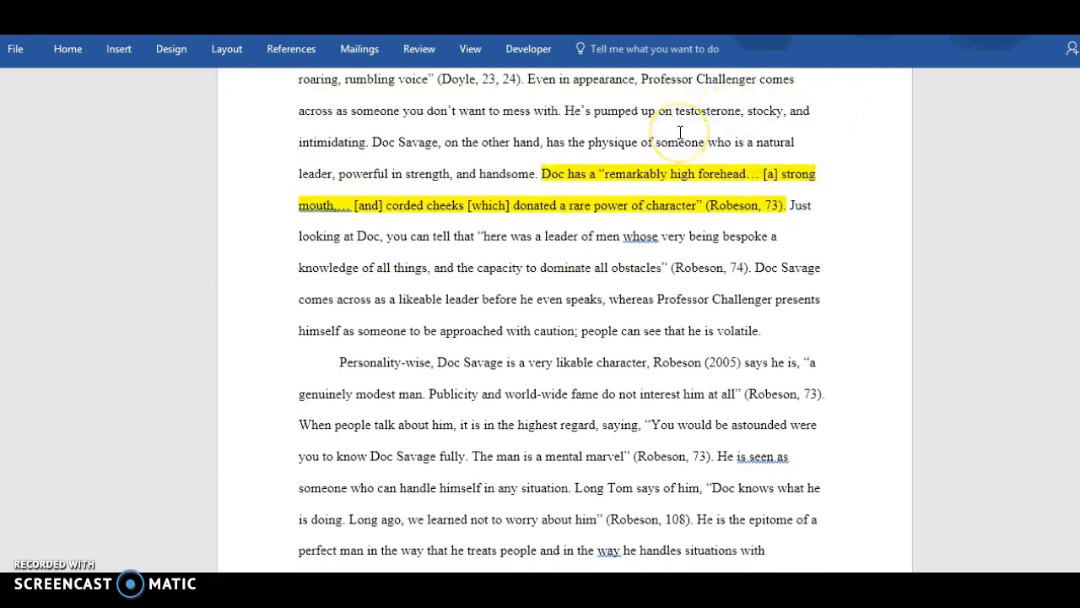
click(552, 173)
click(711, 202)
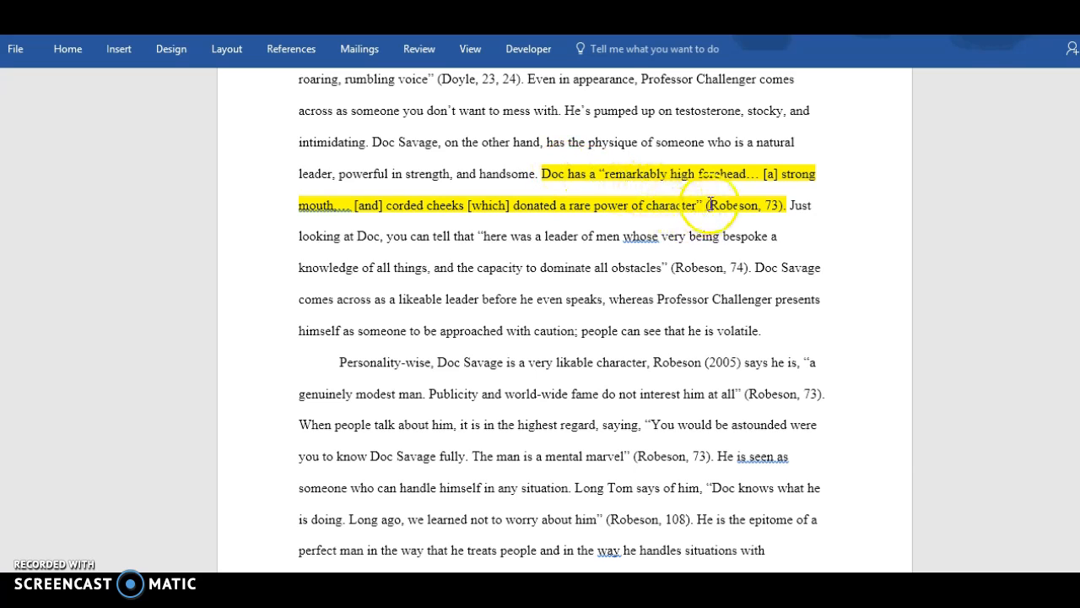
click(762, 206)
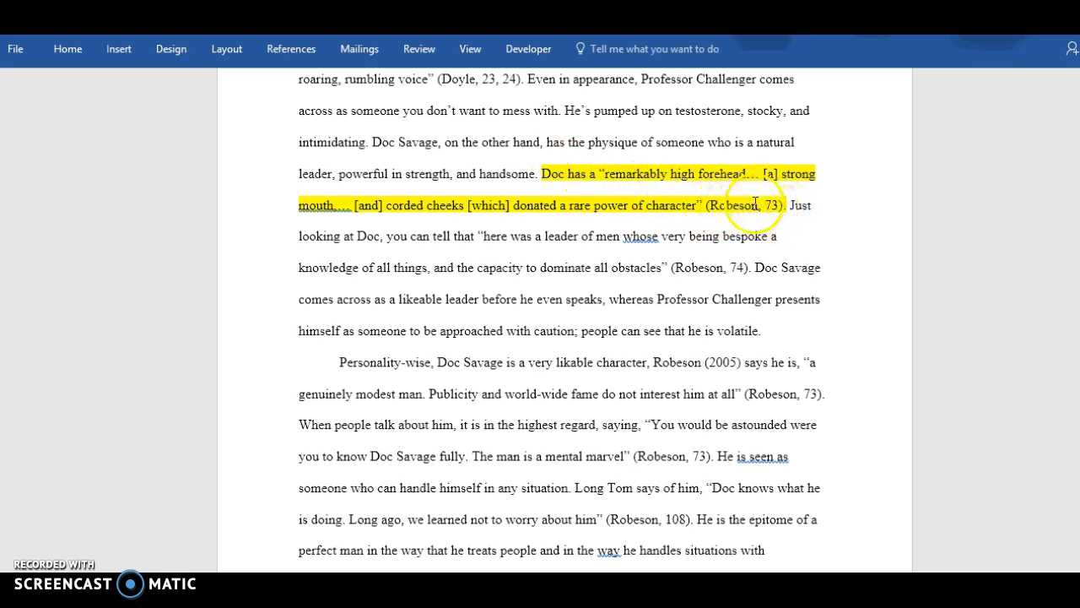
click(667, 179)
key(BackSpace)
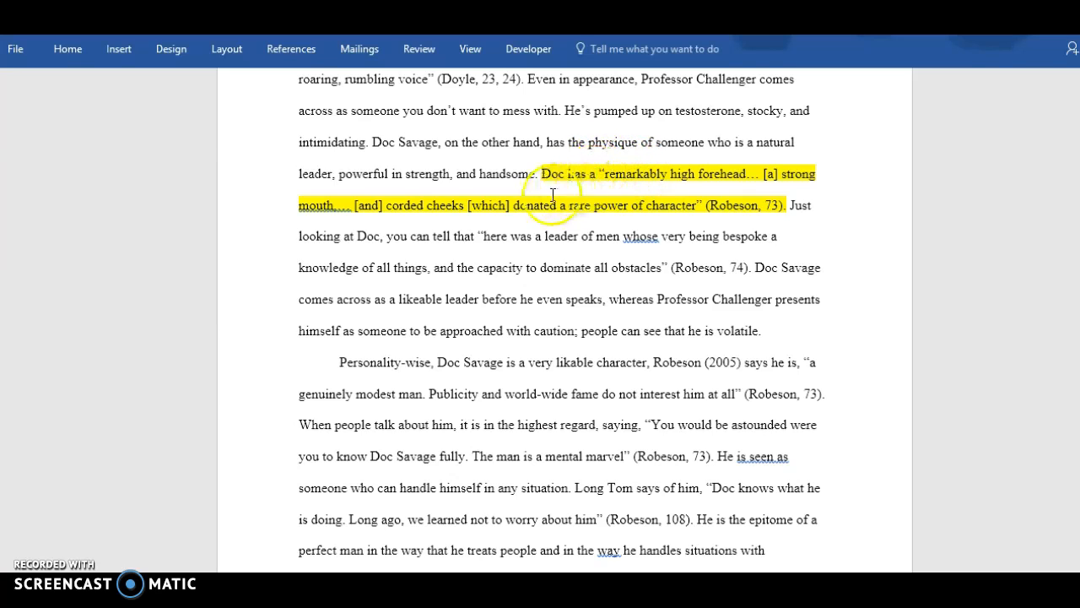
click(714, 206)
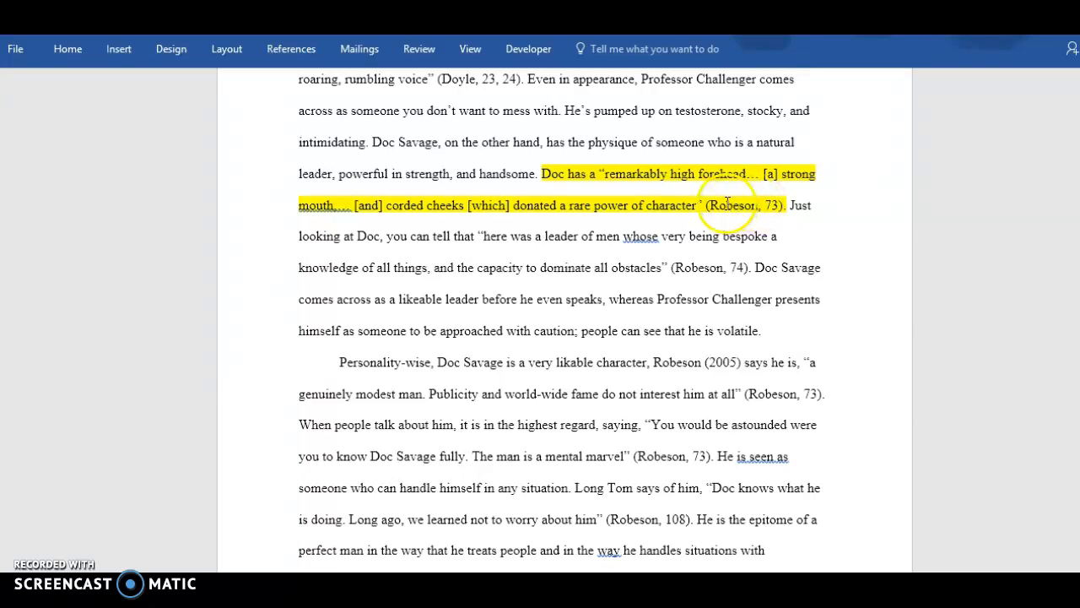
click(766, 211)
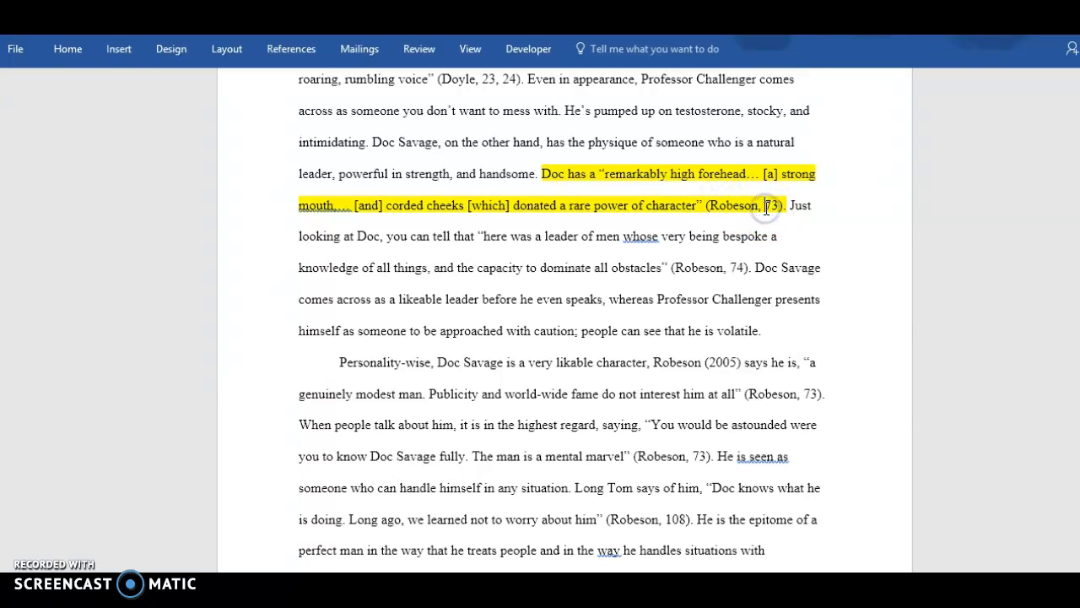
text(2015, )
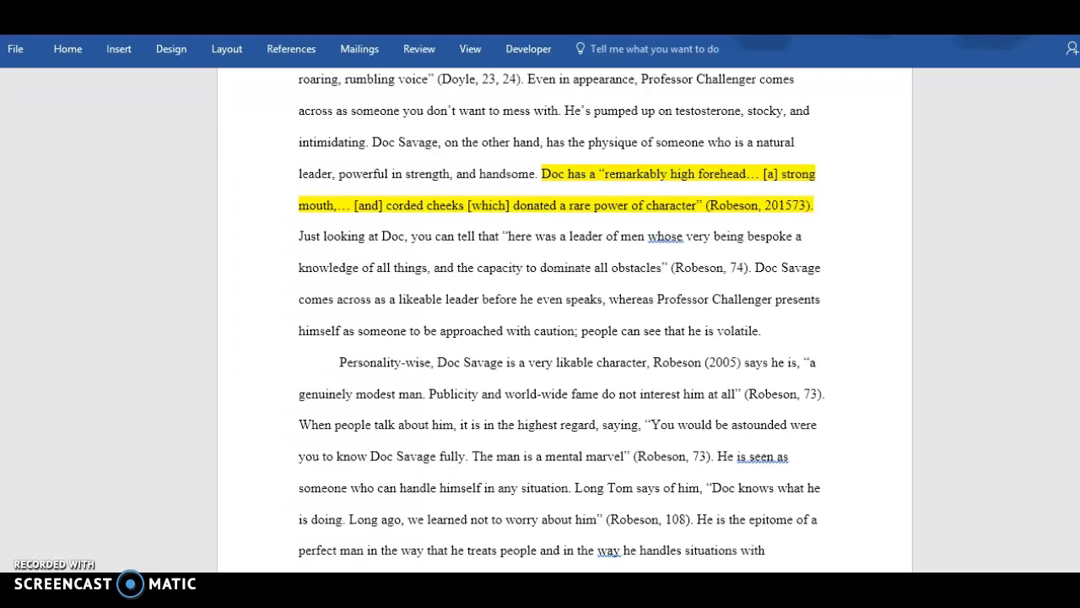
text(p.)
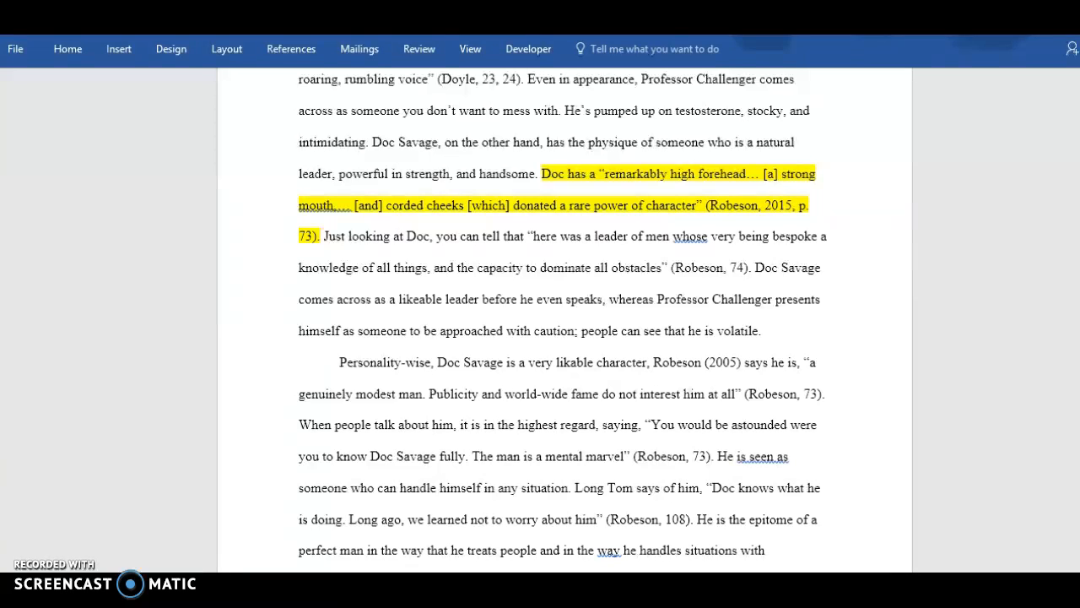
Remove the page reference from the highlighted quotation's citation, leaving (Robeson, 2015)
key(Delete)
key(Delete)
key(BackSpace)
key(BackSpace)
key(BackSpace)
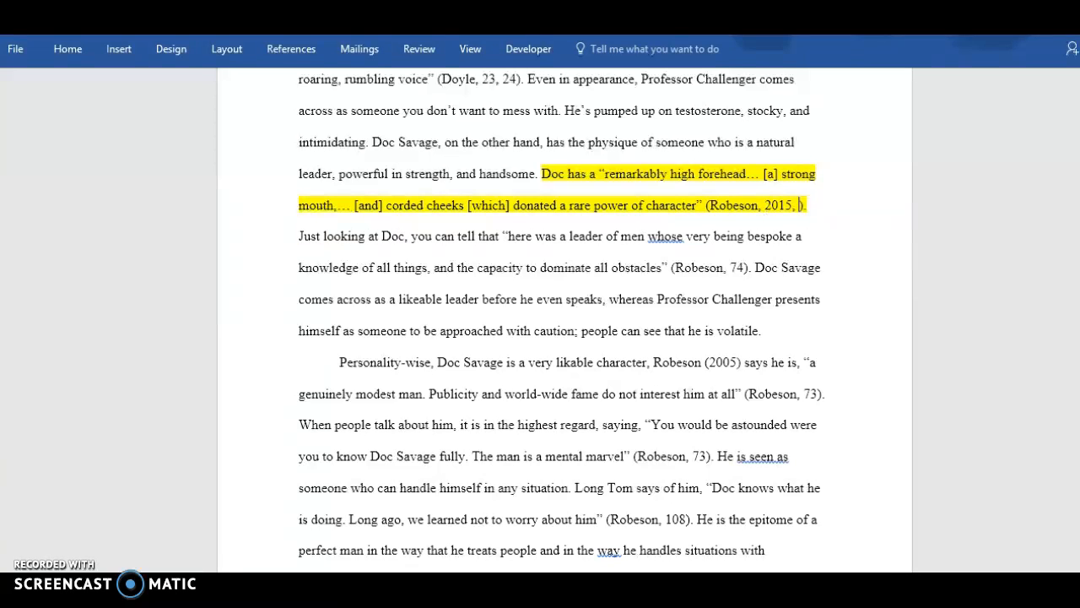
key(BackSpace)
key(BackSpace)
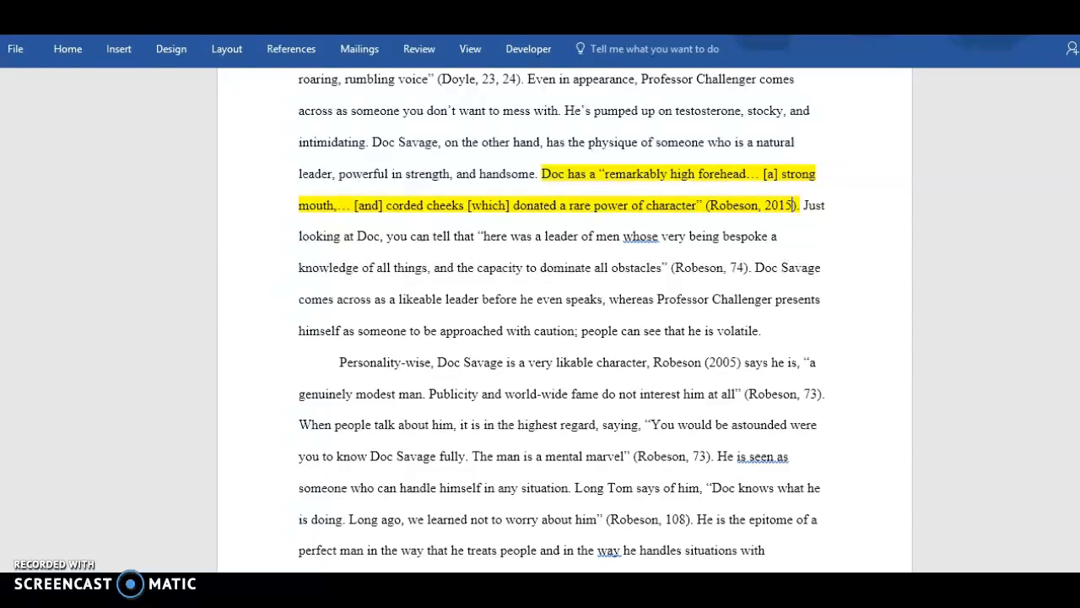
Look through the essay's pages, including the in-text citations and title page, and return to the highlighted quotation on page 2
scroll(563, 321, down, 10)
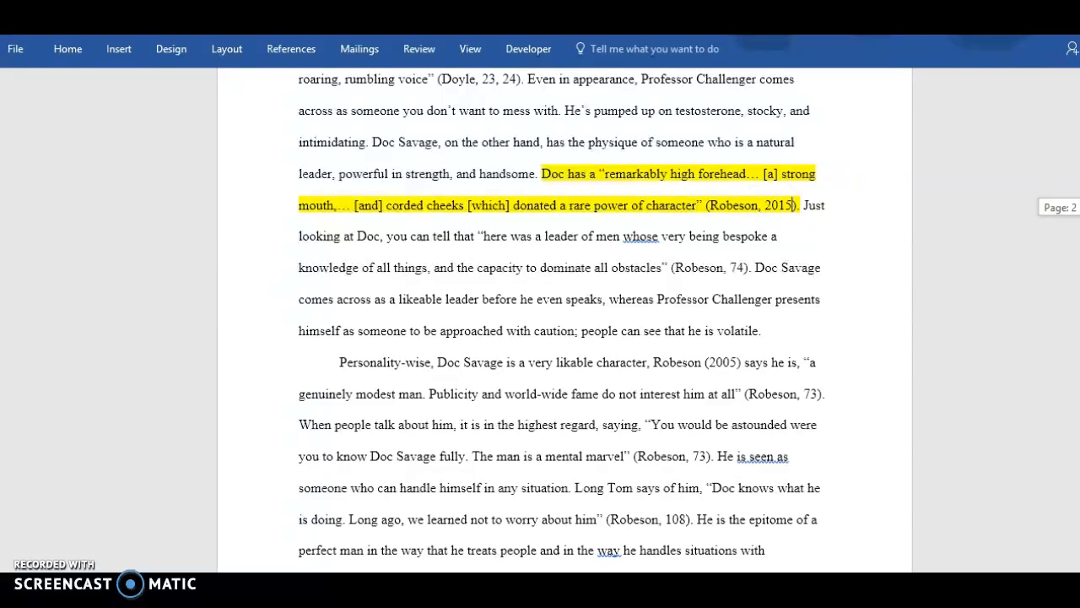
scroll(563, 321, down, 15)
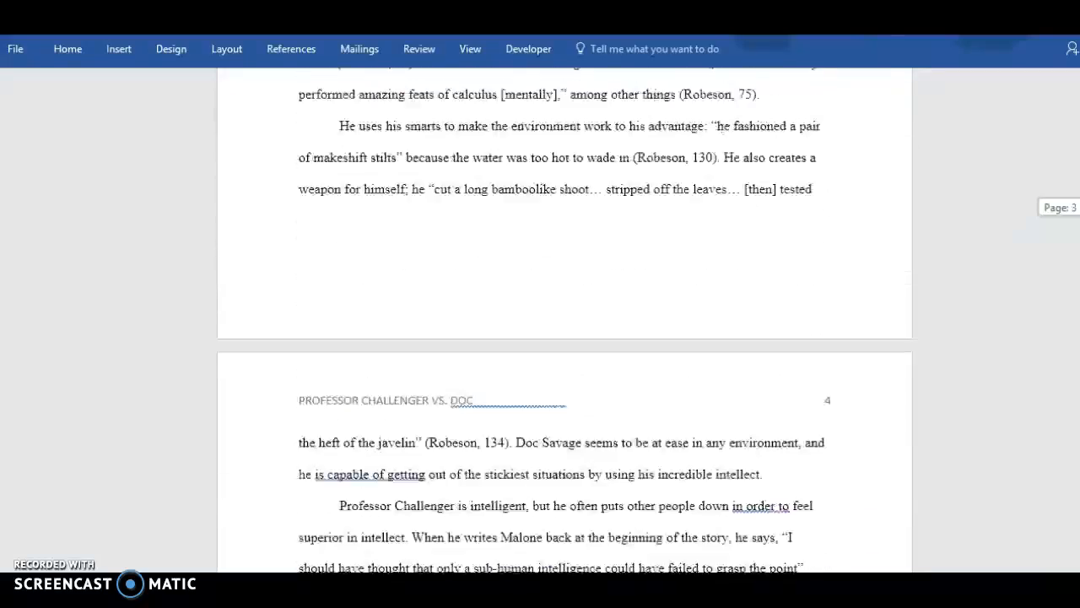
scroll(564, 321, down, 15)
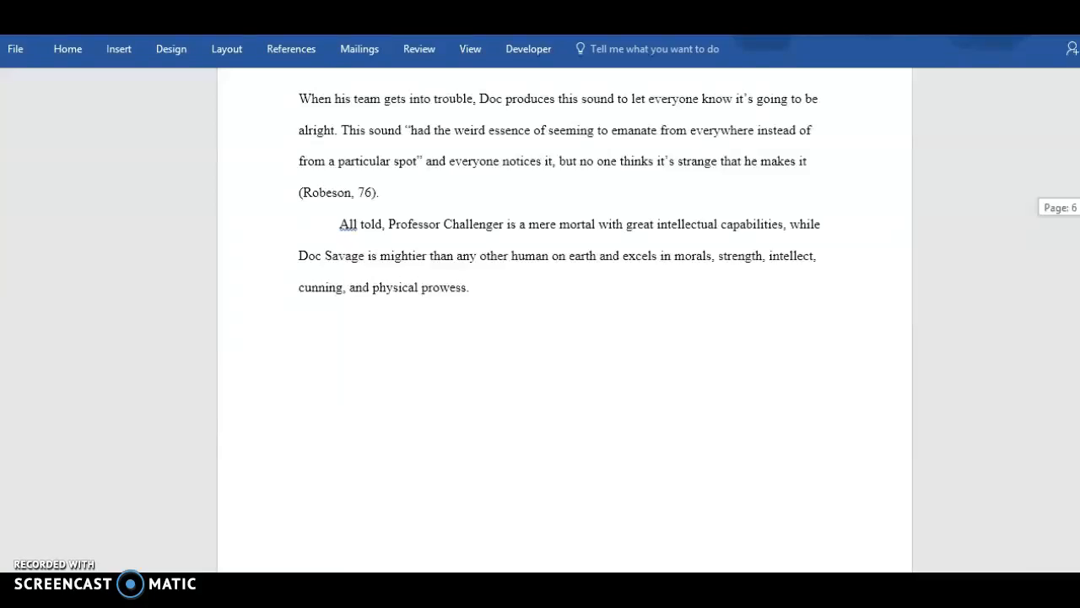
scroll(564, 320, up, 20)
scroll(563, 320, up, 15)
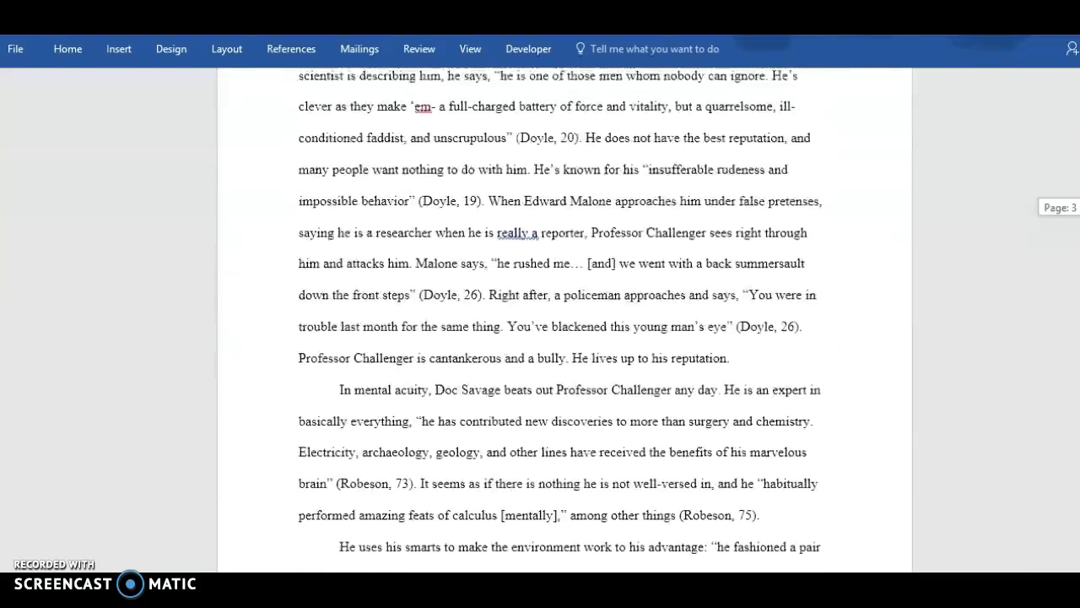
scroll(793, 301, down, 5)
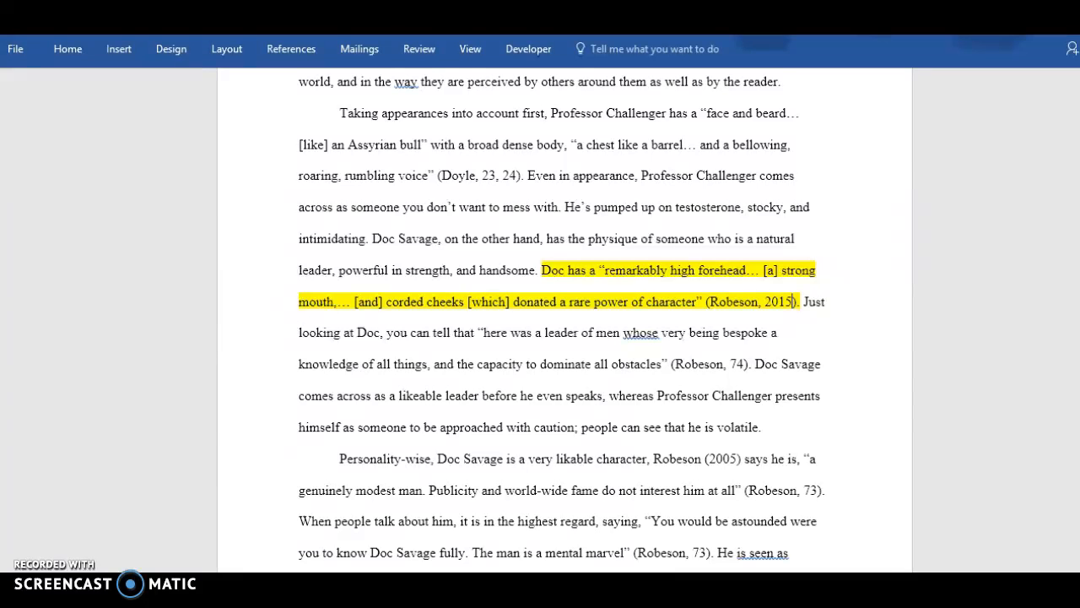
scroll(564, 321, up, 8)
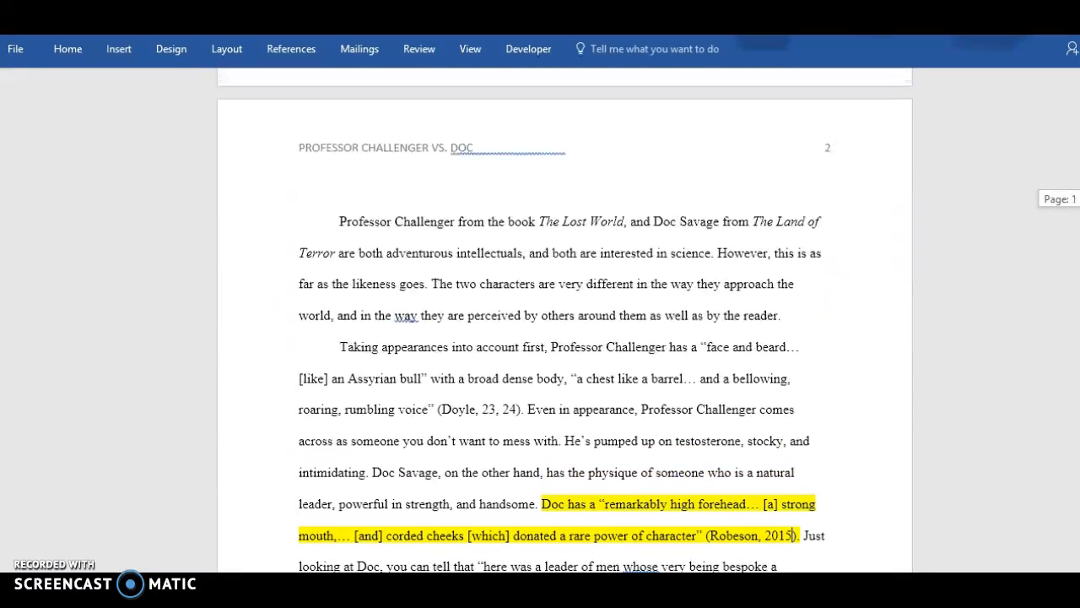
scroll(563, 320, up, 15)
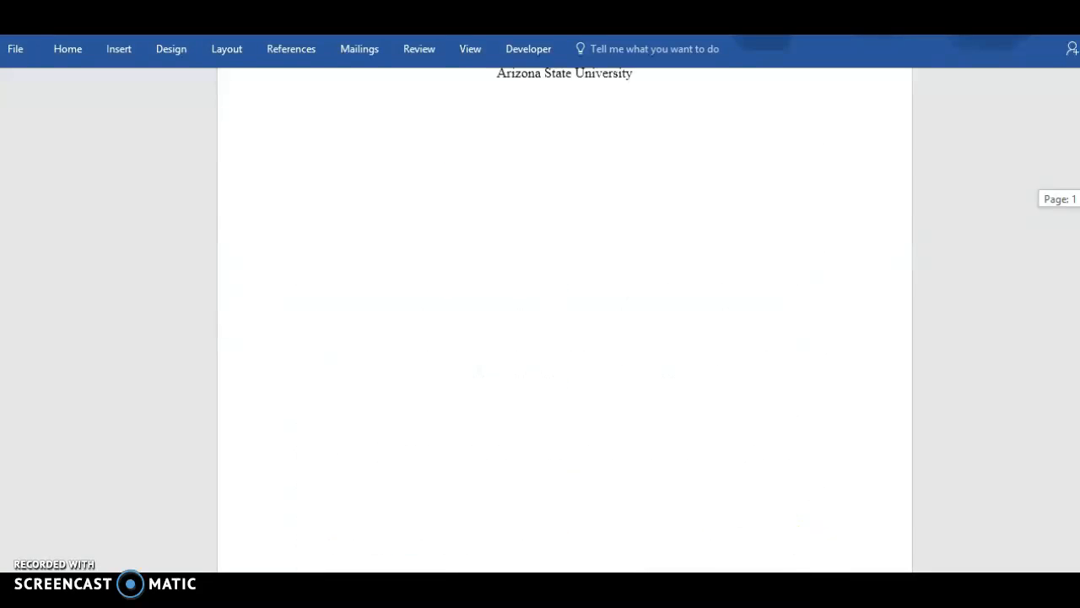
scroll(563, 321, down, 20)
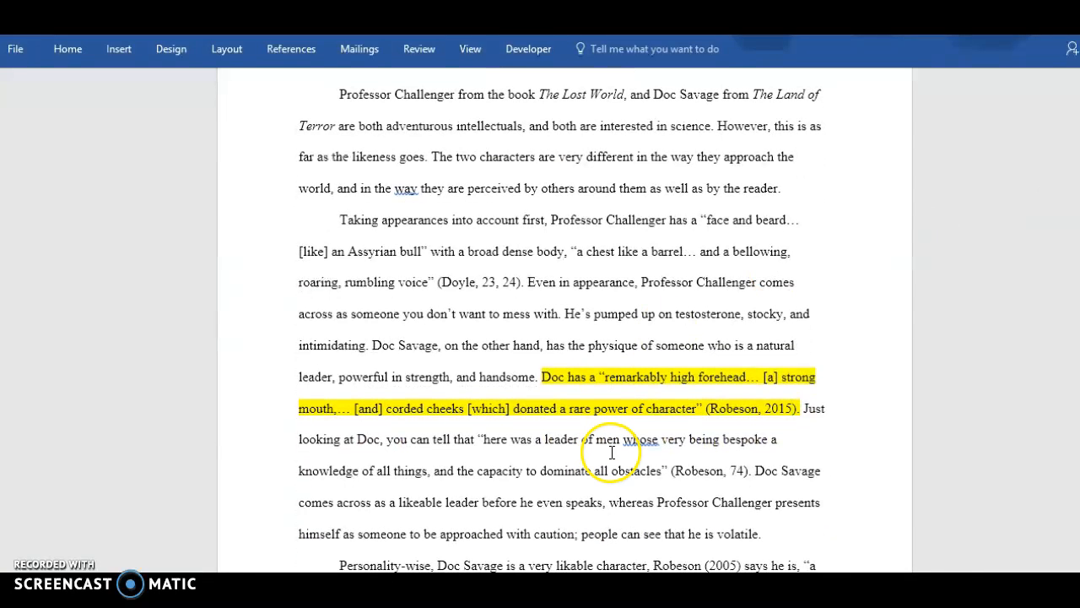
Insert the signal phrase "Robeson (2015) says," in front of the highlighted sentence
click(543, 380)
text(Pobeson )
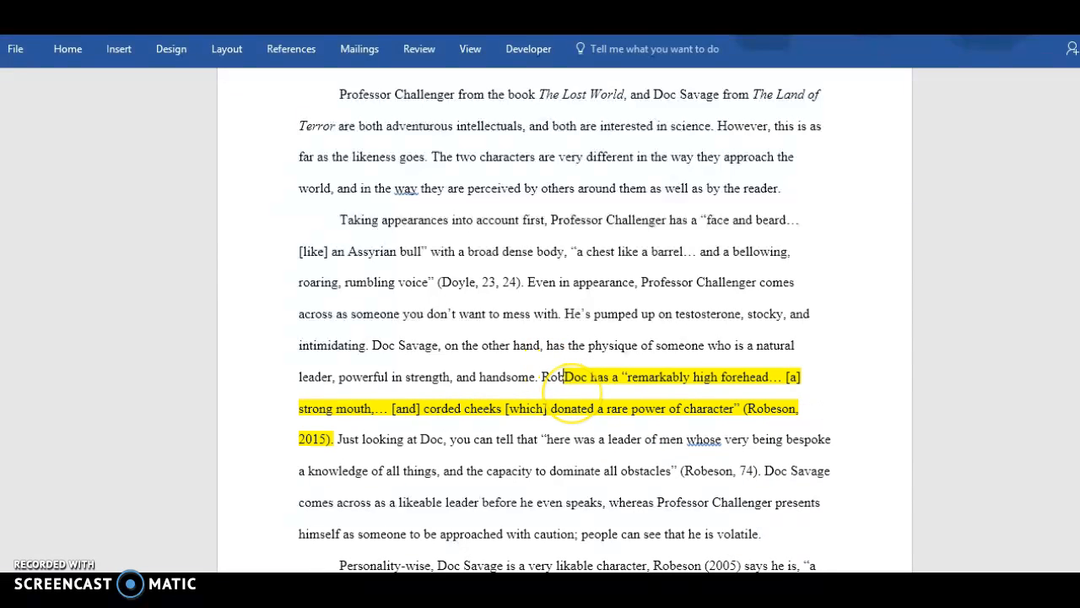
text((2015))
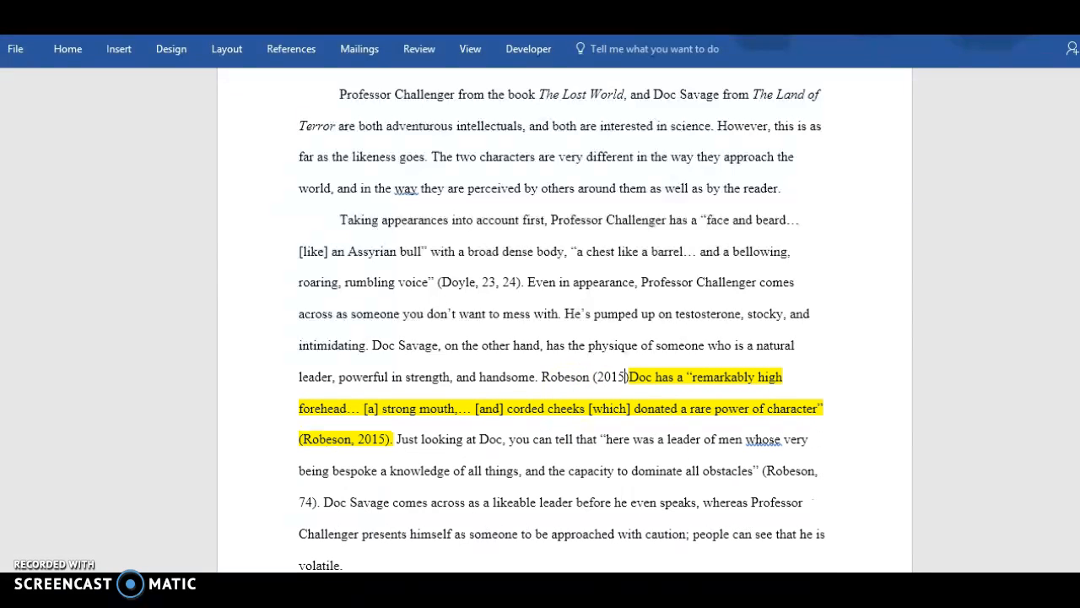
text( says,)
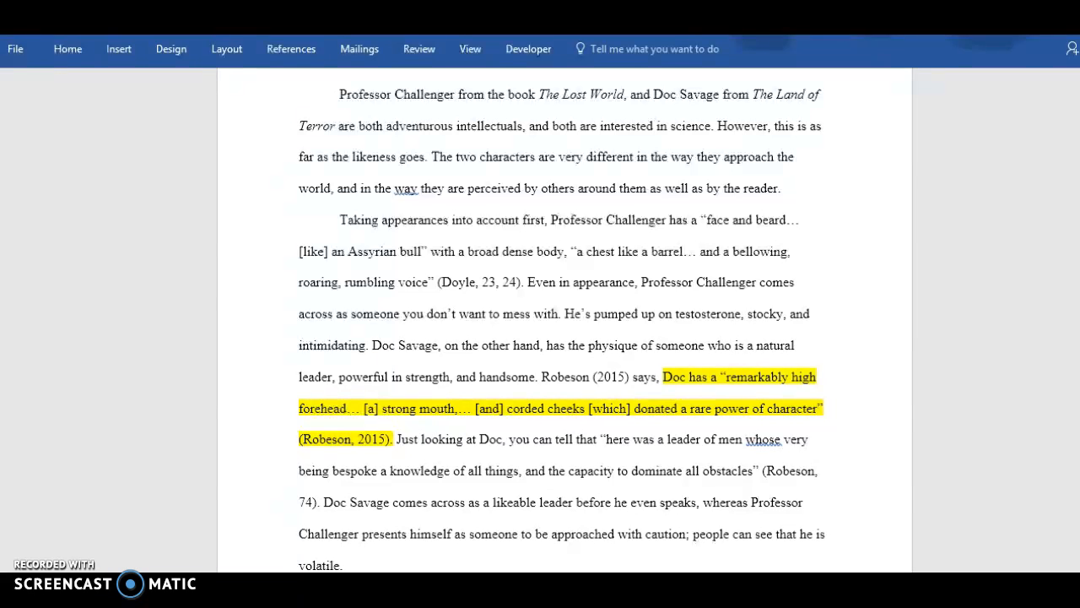
Replace the highlighted quotation's parenthetical citation on page 2 with (p. 75)
click(390, 433)
double_click(378, 439)
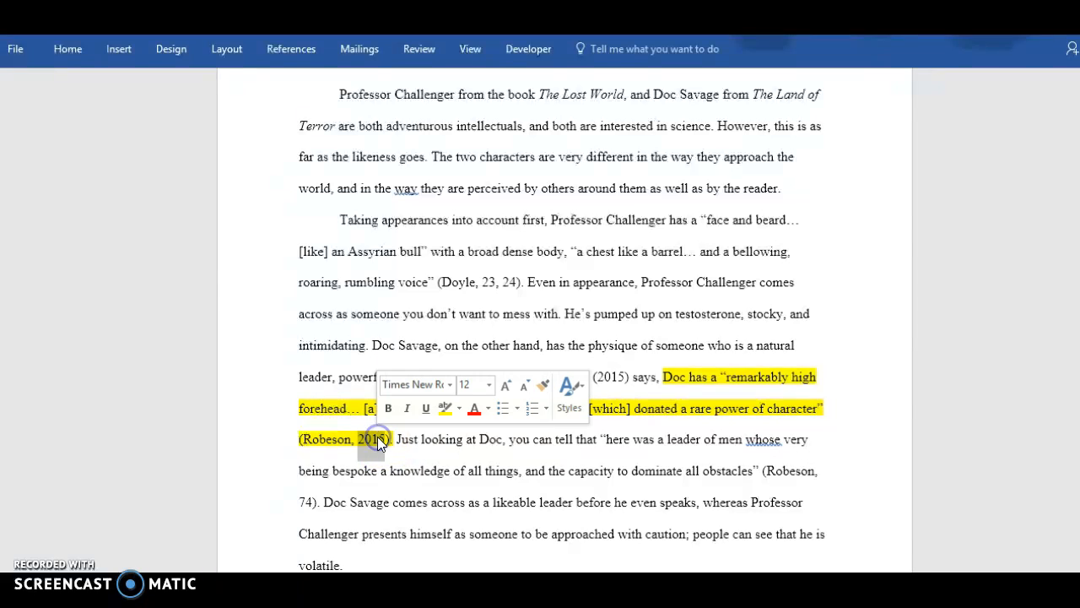
key(BackSpace)
key(BackSpace)
key(BackSpace)
key(BackSpace)
key(BackSpace)
key(BackSpace)
key(BackSpace)
key(BackSpace)
key(BackSpace)
key(BackSpace)
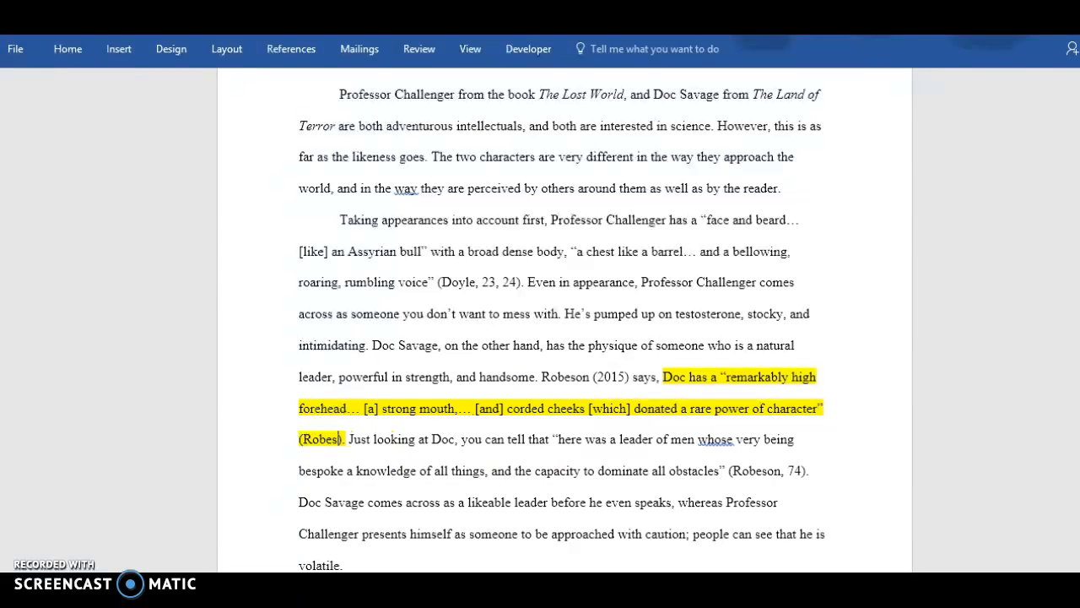
text(p.)
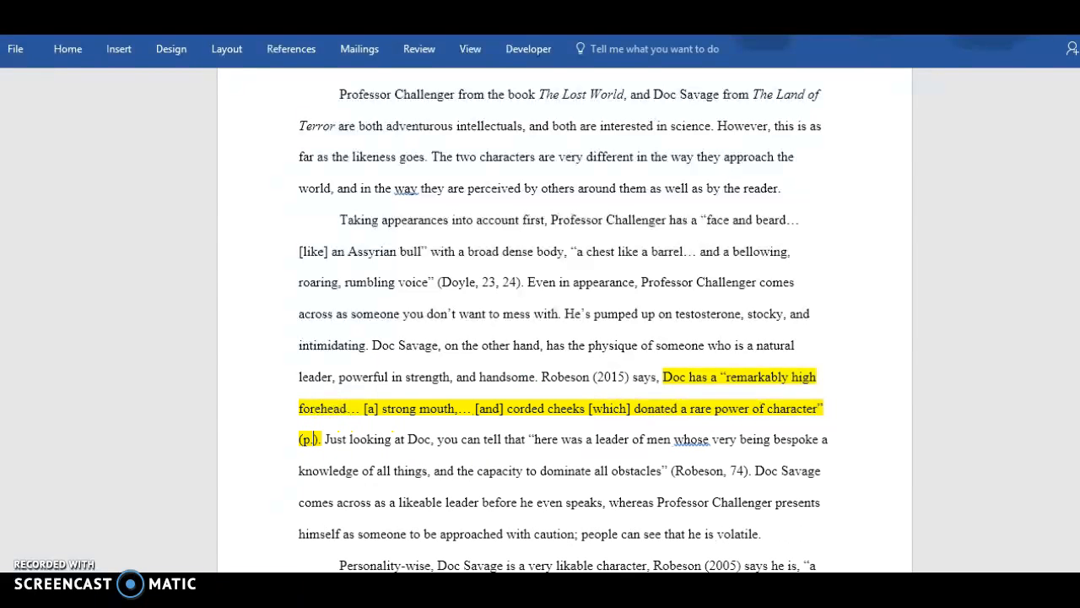
text( 75)
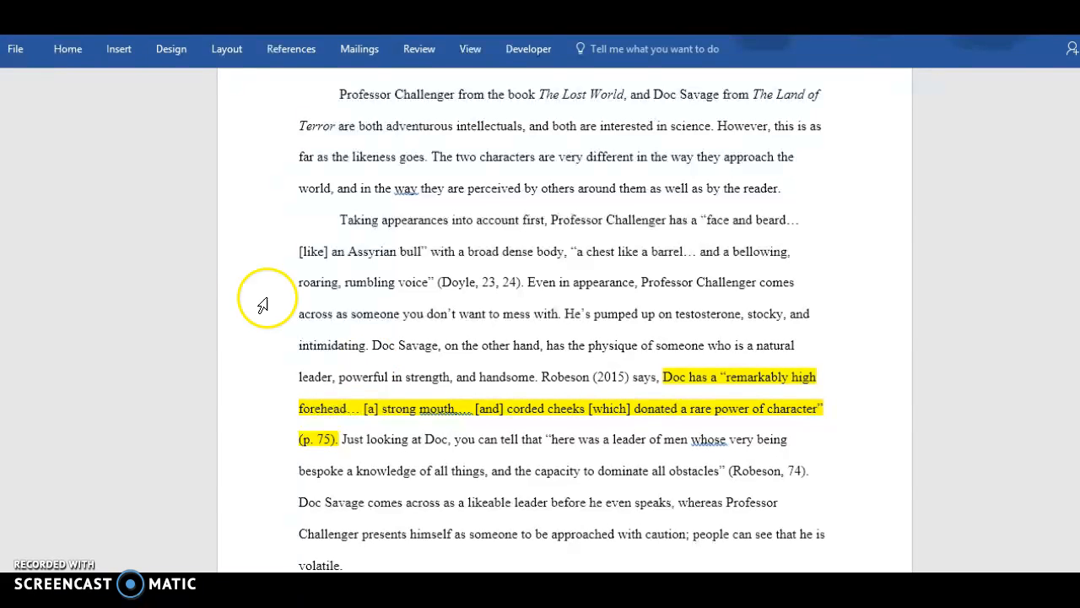
Replace the Doyle citation after "rumbling voice" with the placeholder (CITE!)
double_click(468, 281)
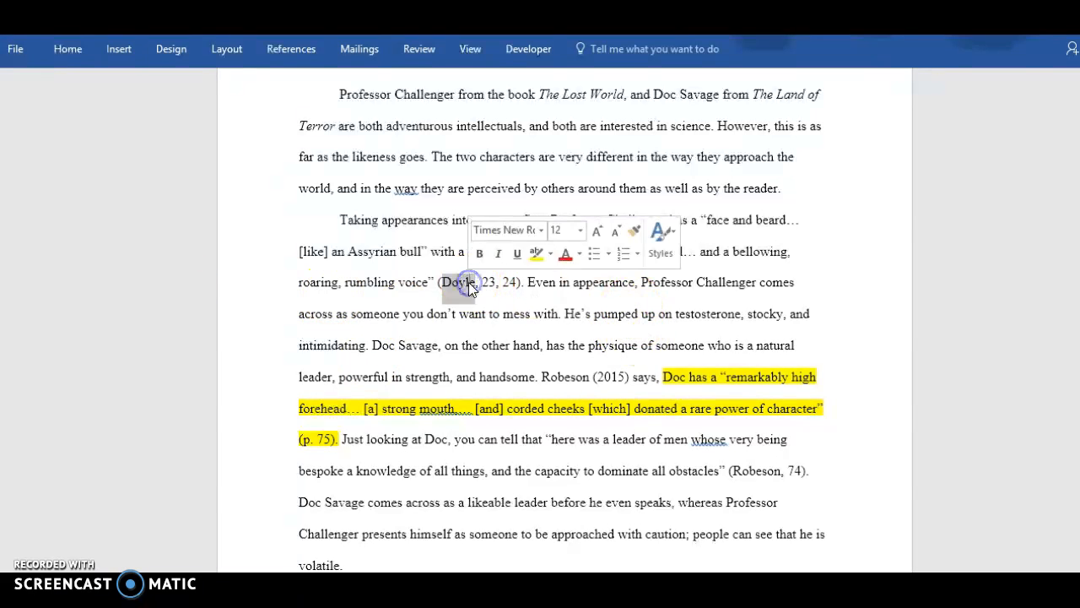
key(Delete)
key(Delete)
key(Delete)
key(Delete)
key(Delete)
key(Delete)
key(Delete)
key(Delete)
key(Delete)
key(Delete)
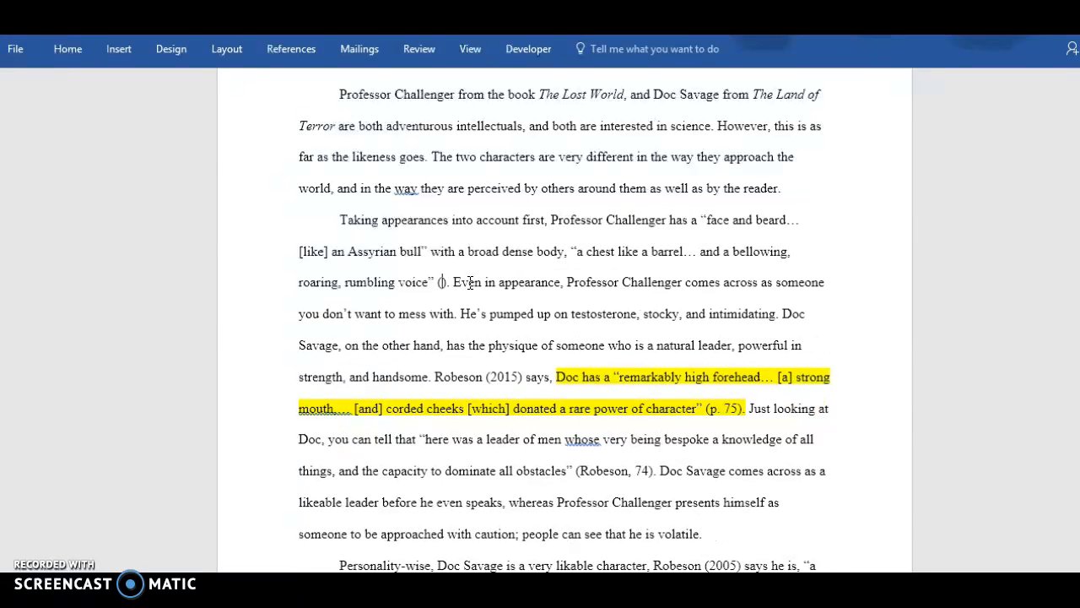
text(CITE!)
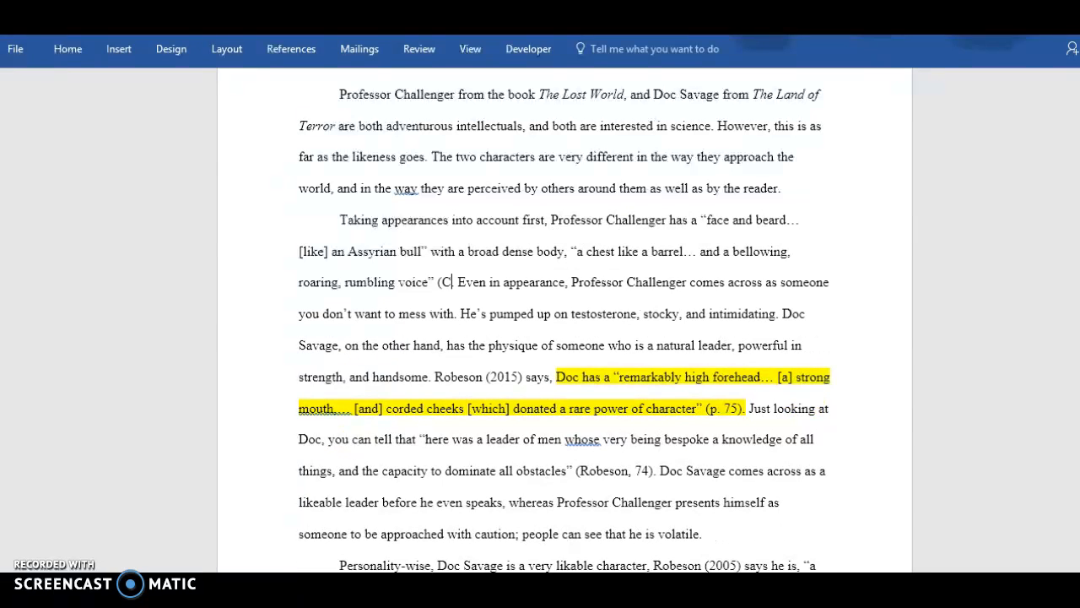
text().)
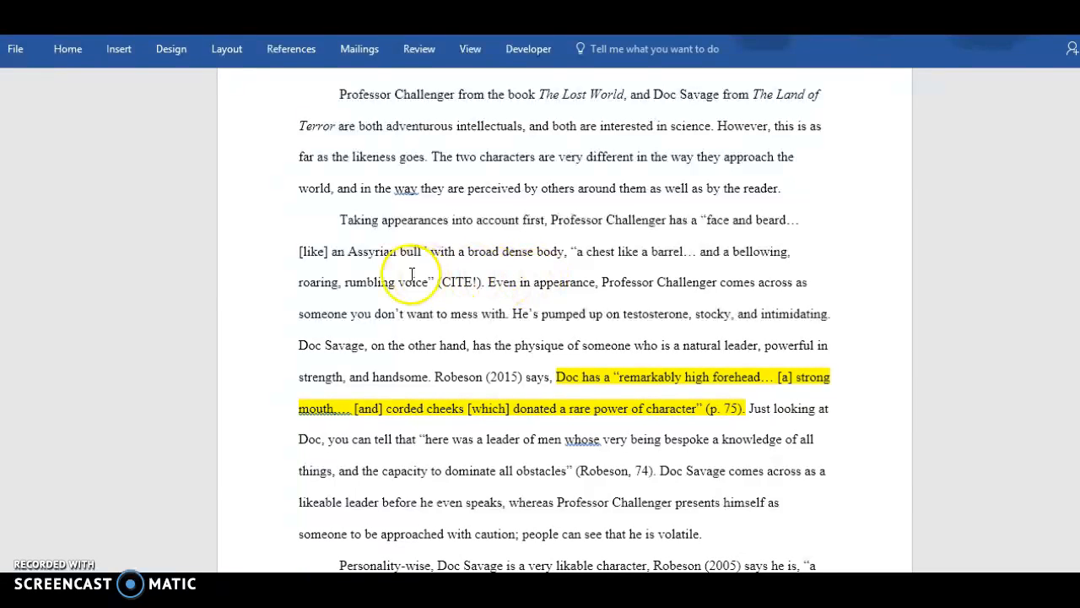
Search the essay for "cite" to locate the citation placeholder
click(285, 250)
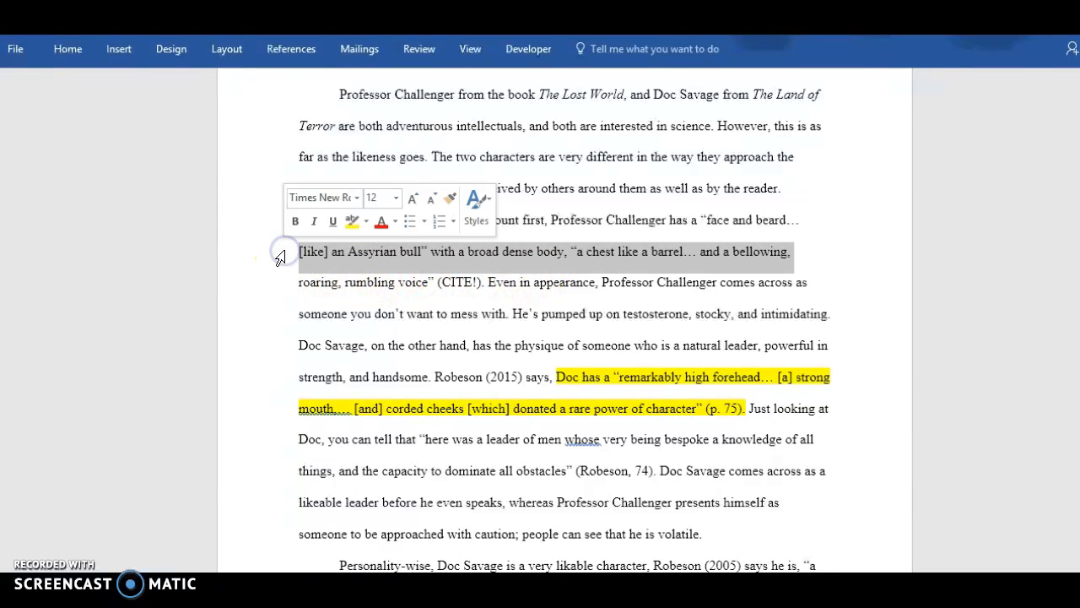
click(329, 157)
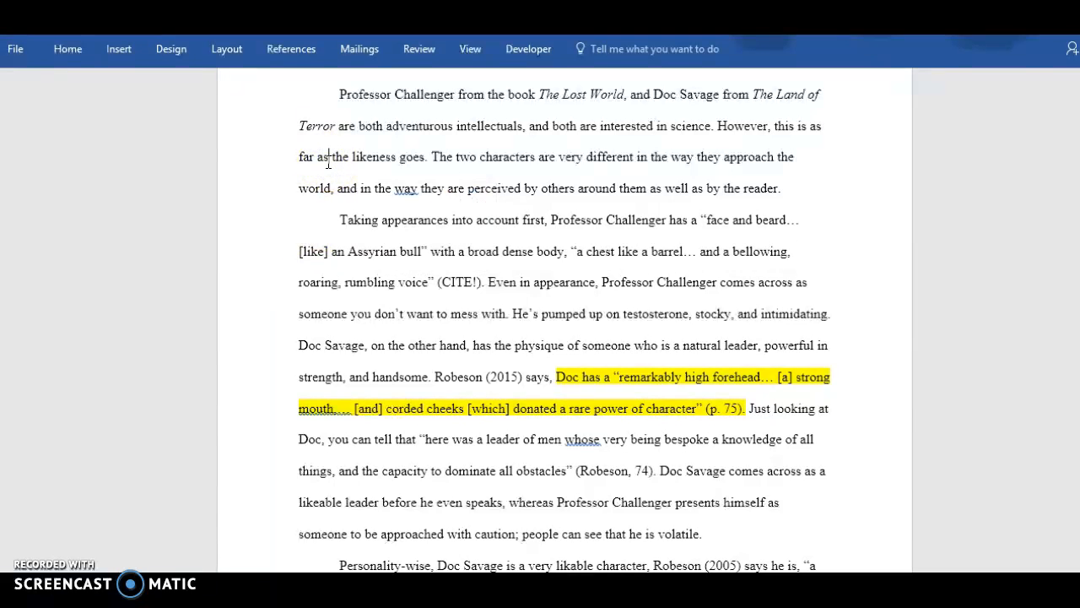
key(ctrl+f)
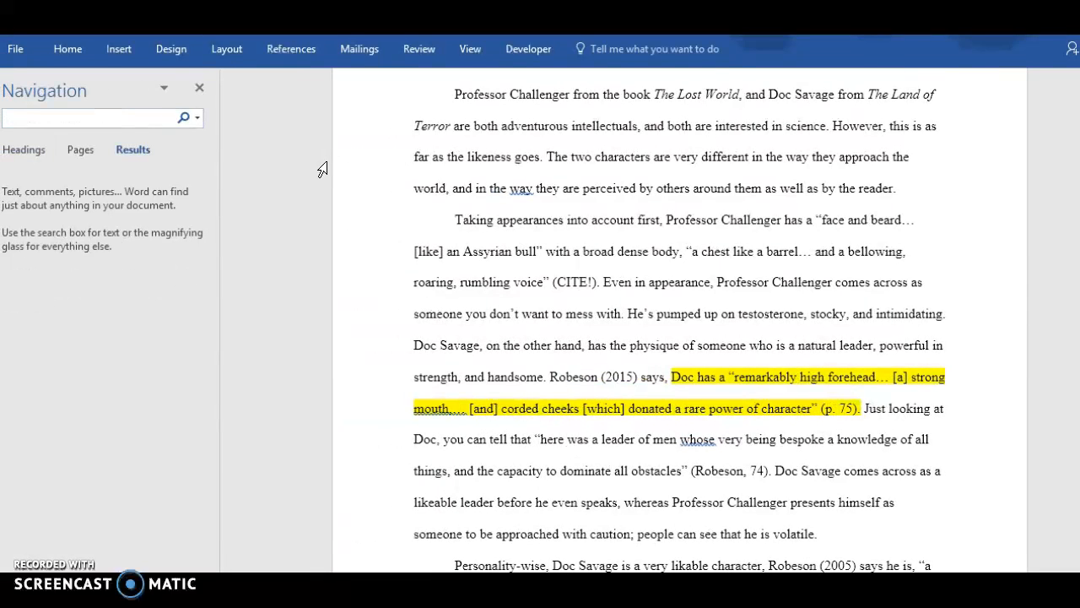
text(cite)
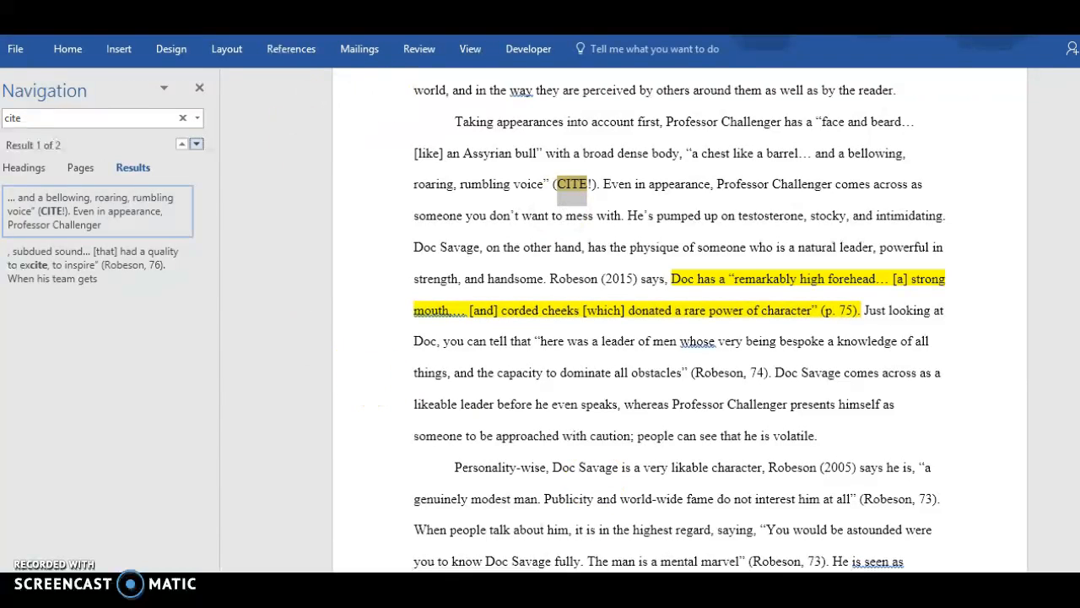
Switch to the Purdue OWL page in Chrome and search the site for "cite photographs APA"
key(alt+Tab)
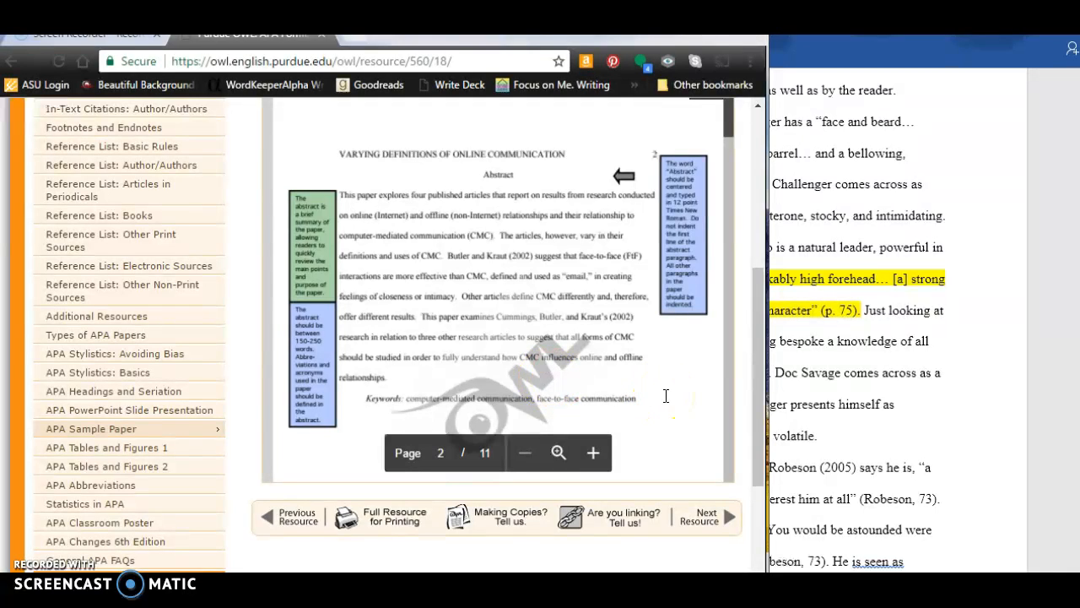
click(756, 374)
drag(756, 374, 754, 218)
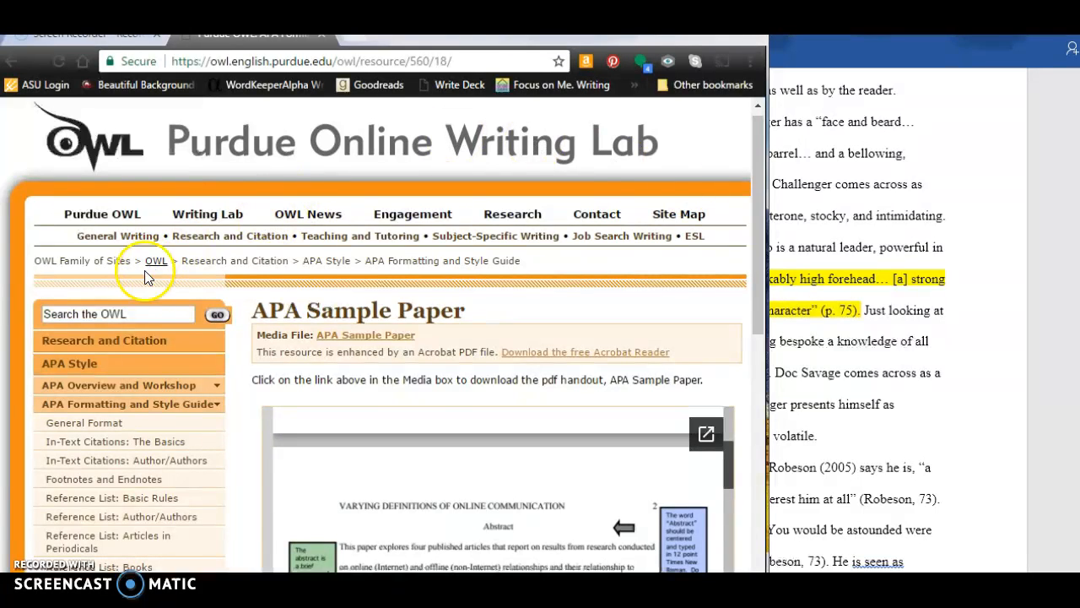
click(148, 316)
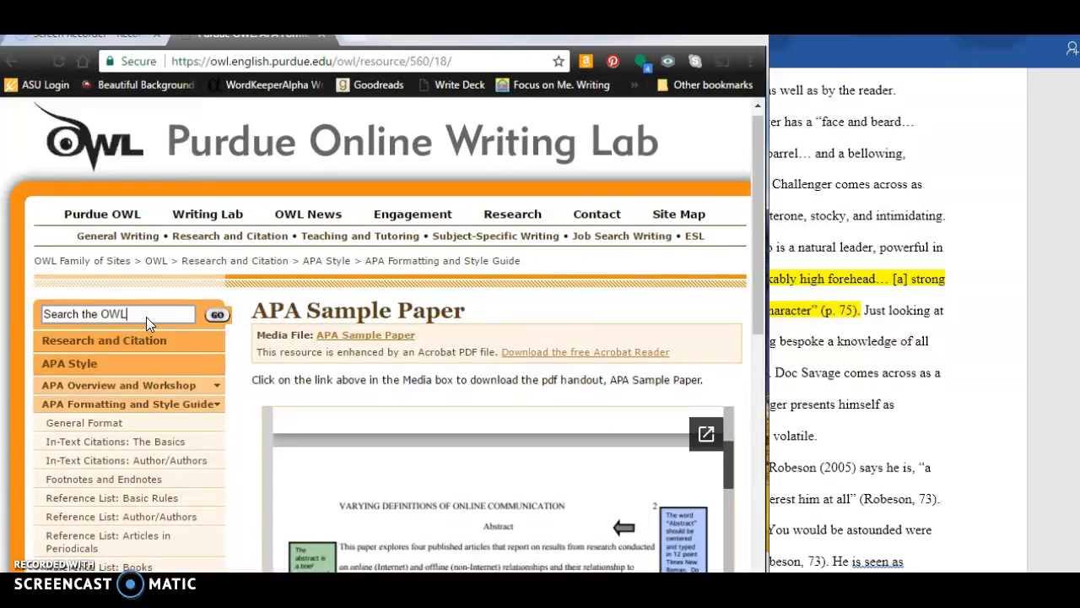
key(BackSpace)
key(BackSpace)
key(BackSpace)
key(BackSpace)
key(BackSpace)
key(BackSpace)
key(BackSpace)
key(BackSpace)
key(BackSpace)
key(BackSpace)
key(BackSpace)
key(BackSpace)
key(BackSpace)
key(BackSpace)
text(cite photogra)
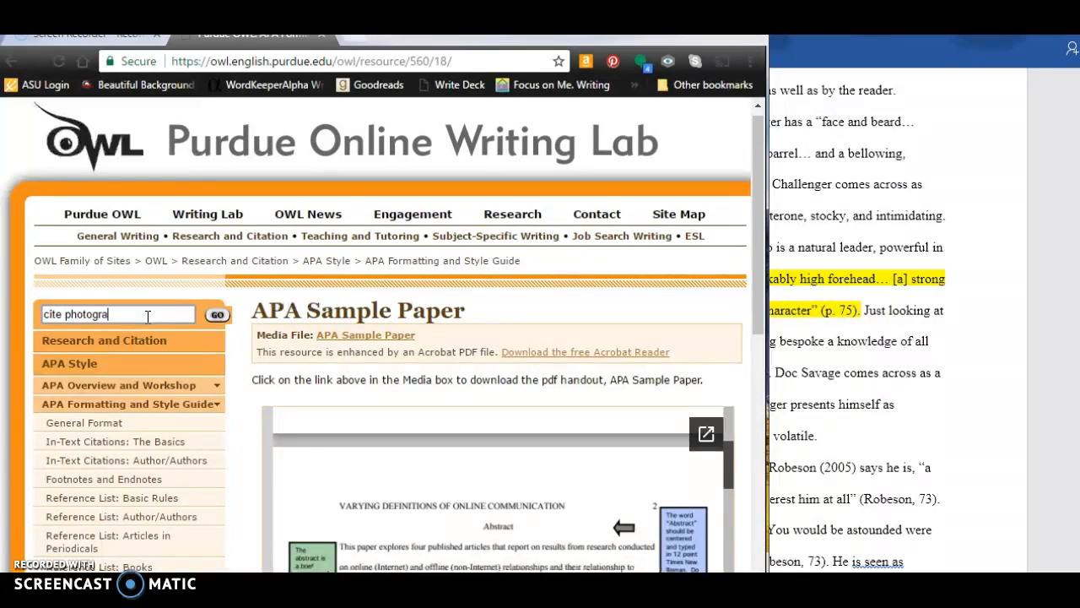
text(phs APA)
key(Return)
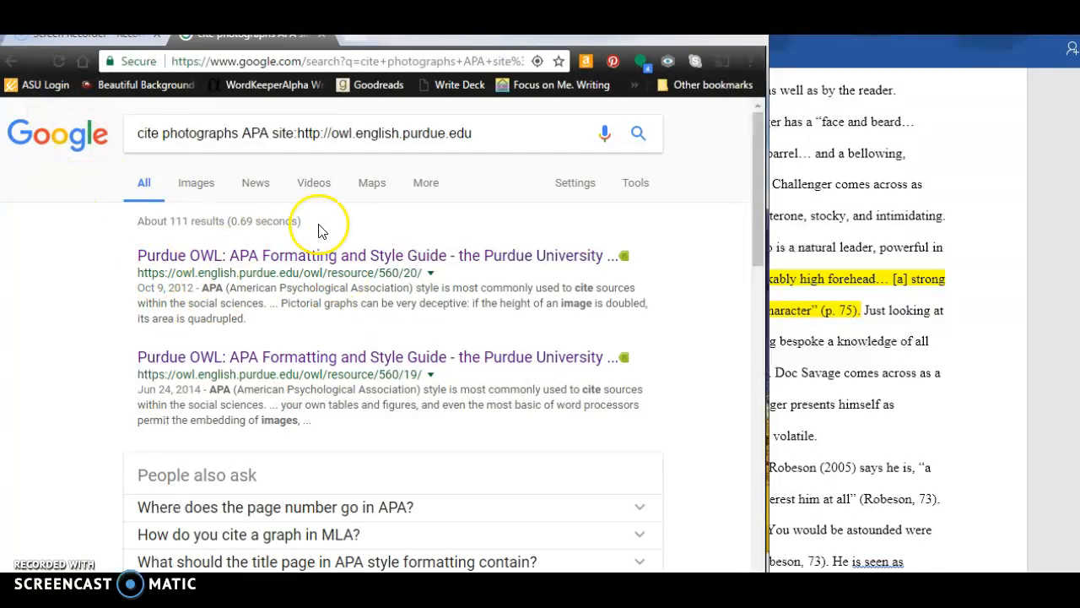
Open the first Purdue OWL search result, then return to the essay in Word
click(281, 259)
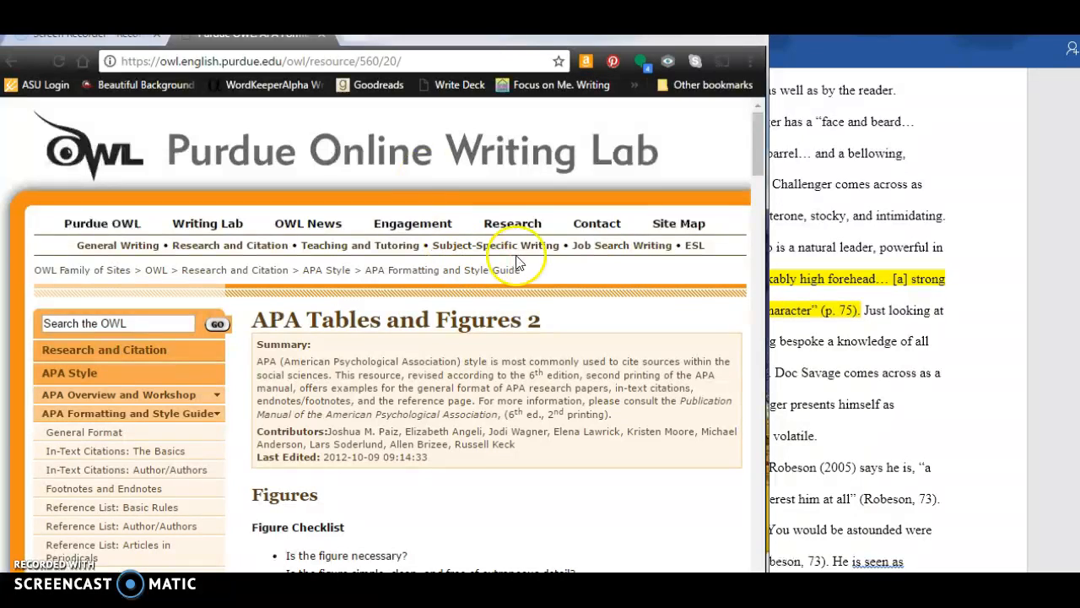
click(943, 114)
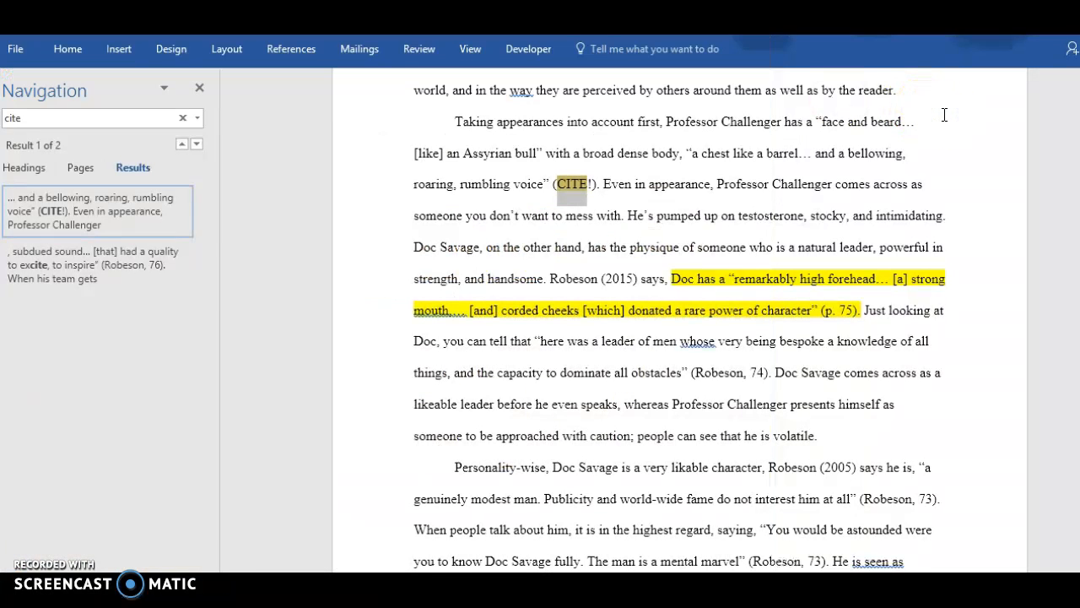